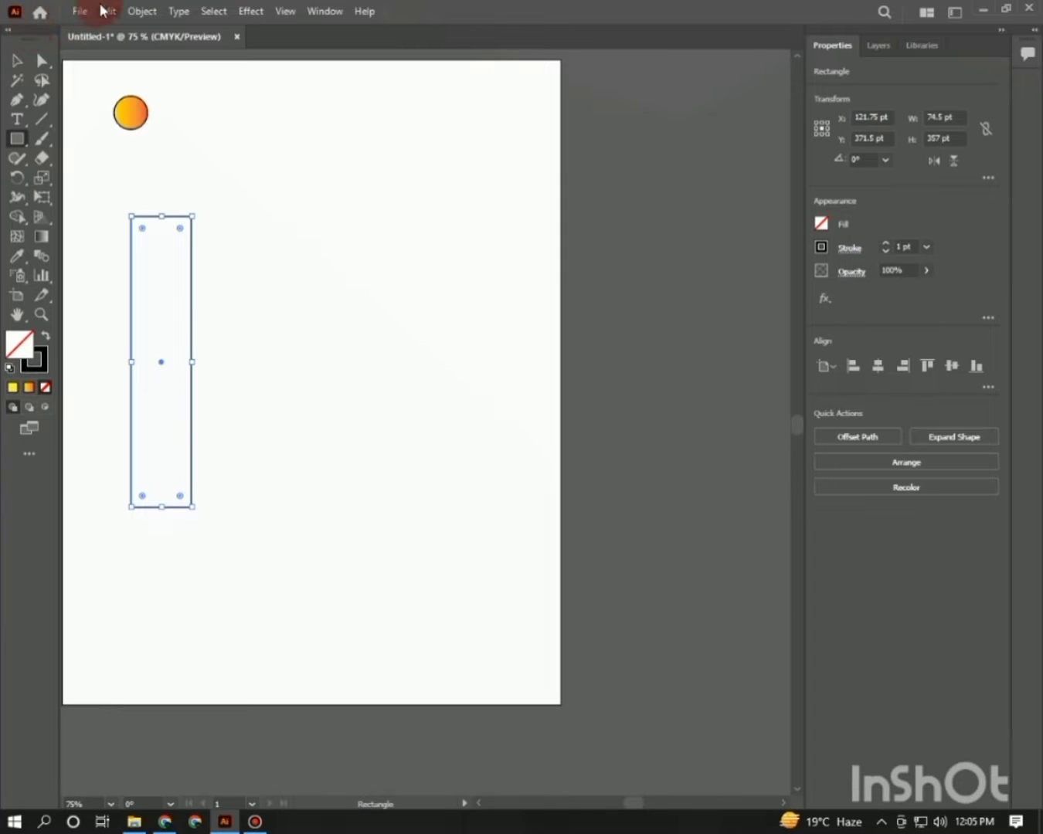
Step: Paste a copy of the tall rectangle in front and shorten it from below to half the height, about 178.5 pt
{"action": "left_click", "coordinate": [108, 11]}
{"action": "left_click", "coordinate": [126, 89]}
{"action": "left_click", "coordinate": [108, 11]}
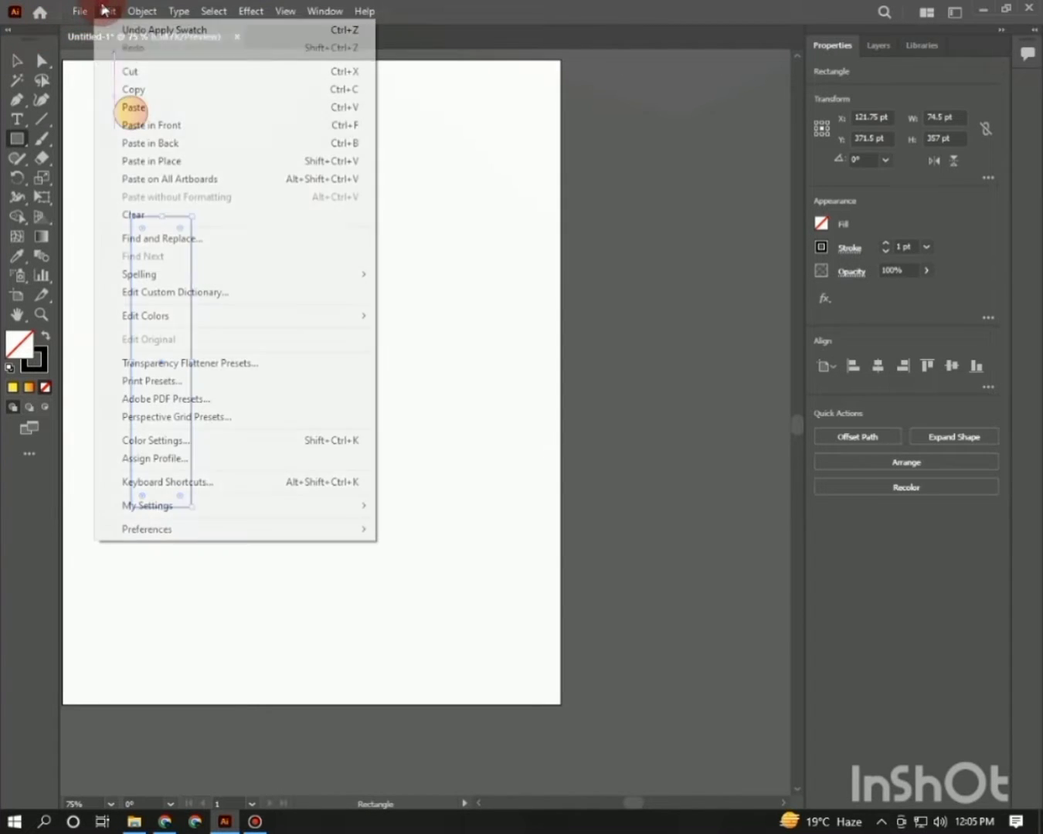
{"action": "left_click", "coordinate": [152, 127]}
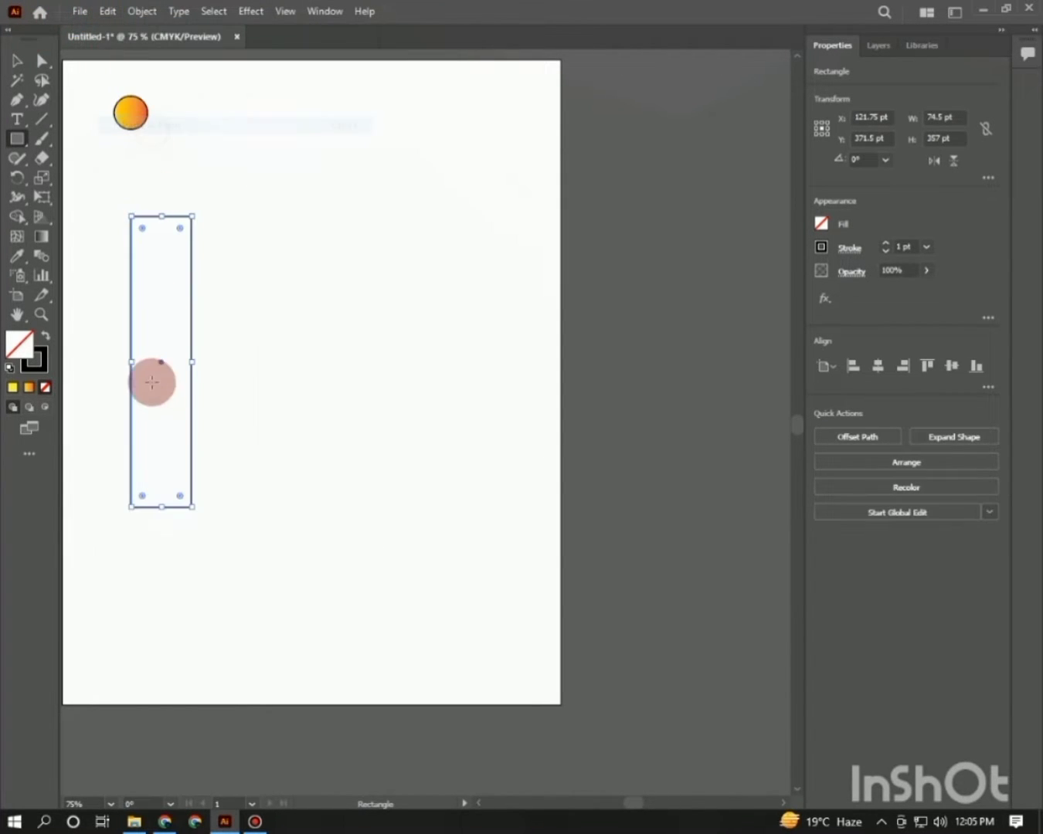
{"action": "left_click_drag", "start_coordinate": [160, 509], "coordinate": [162, 365]}
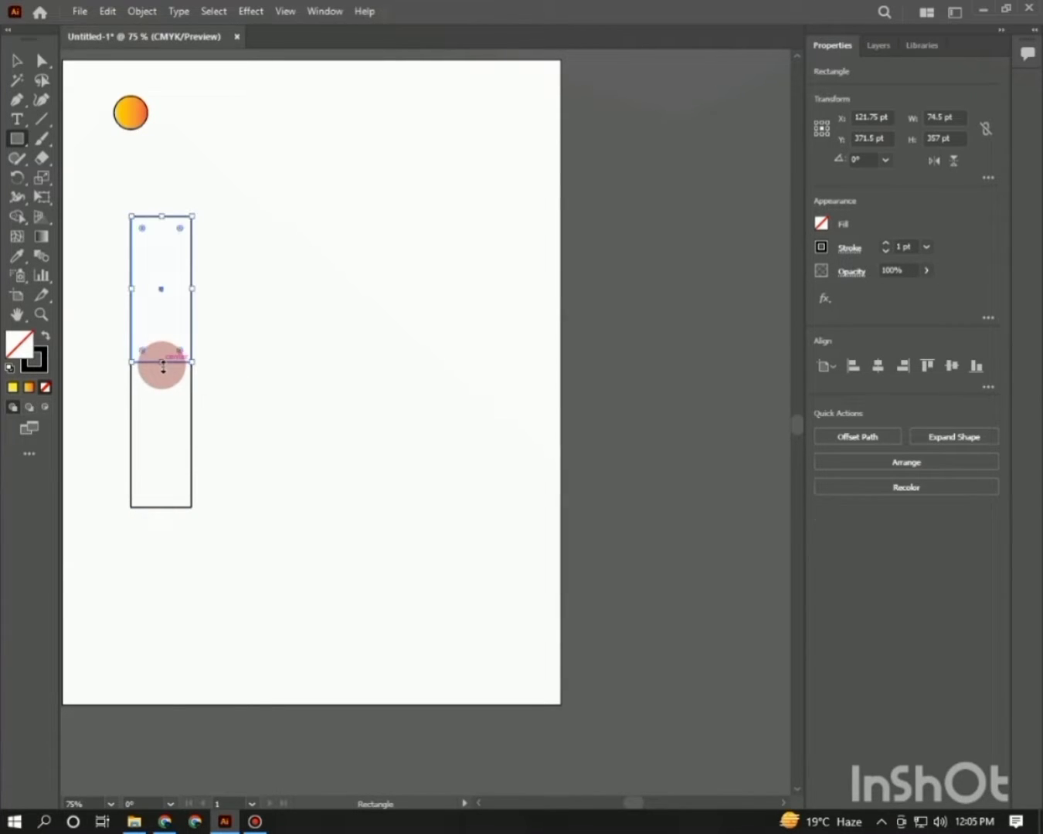
Step: Rotate the shortened rectangle to 270° so it lies horizontally, and align it with the tall rectangle's top-left corner
{"action": "left_click_drag", "start_coordinate": [195, 211], "coordinate": [241, 318]}
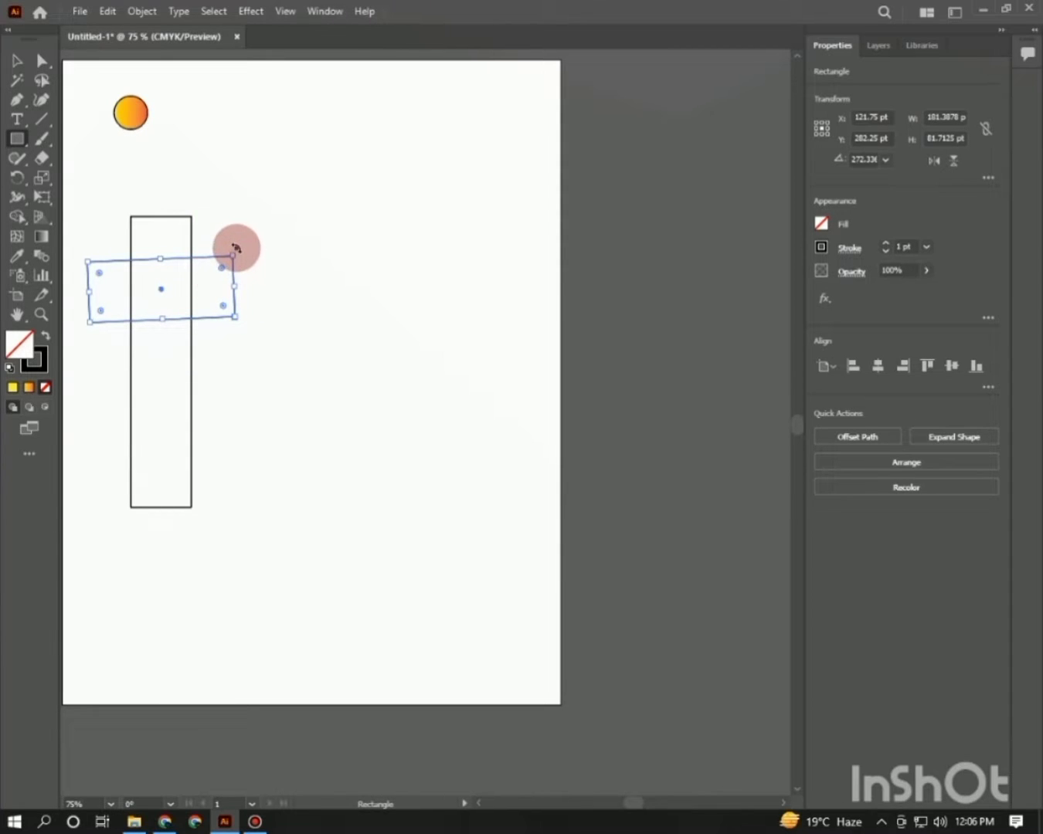
{"action": "left_click_drag", "start_coordinate": [235, 248], "coordinate": [240, 255]}
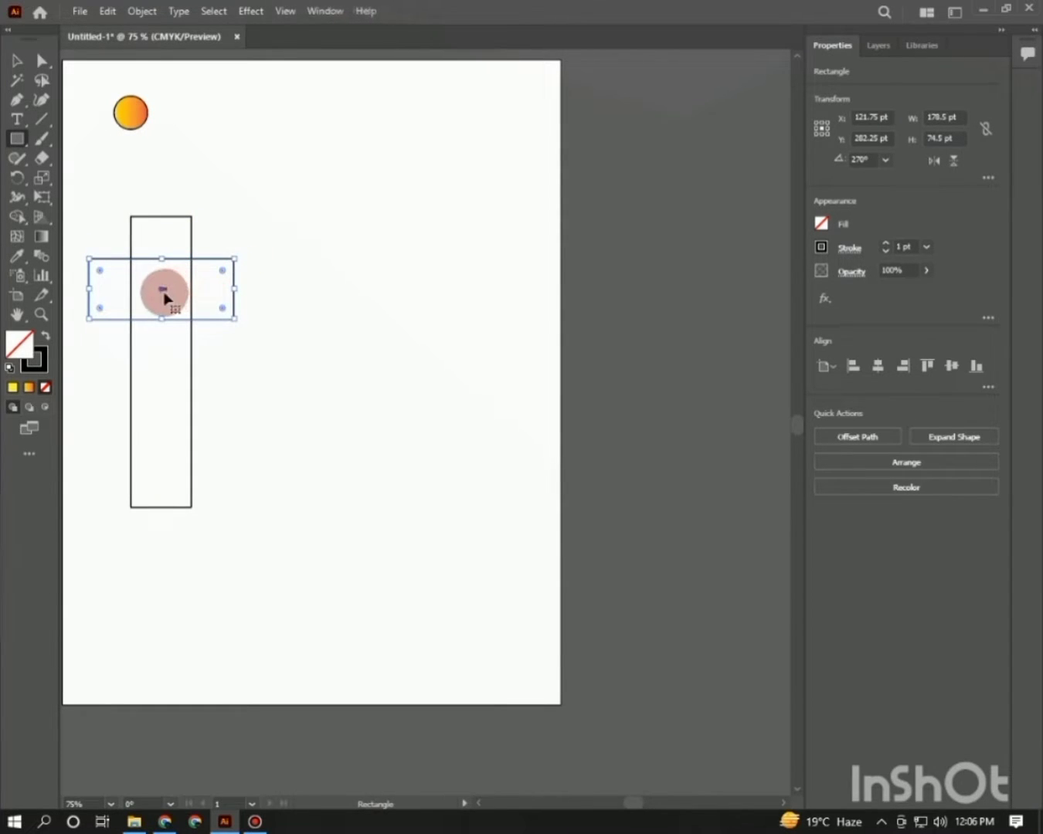
{"action": "left_click_drag", "start_coordinate": [163, 292], "coordinate": [207, 249]}
{"action": "left_click", "coordinate": [17, 61]}
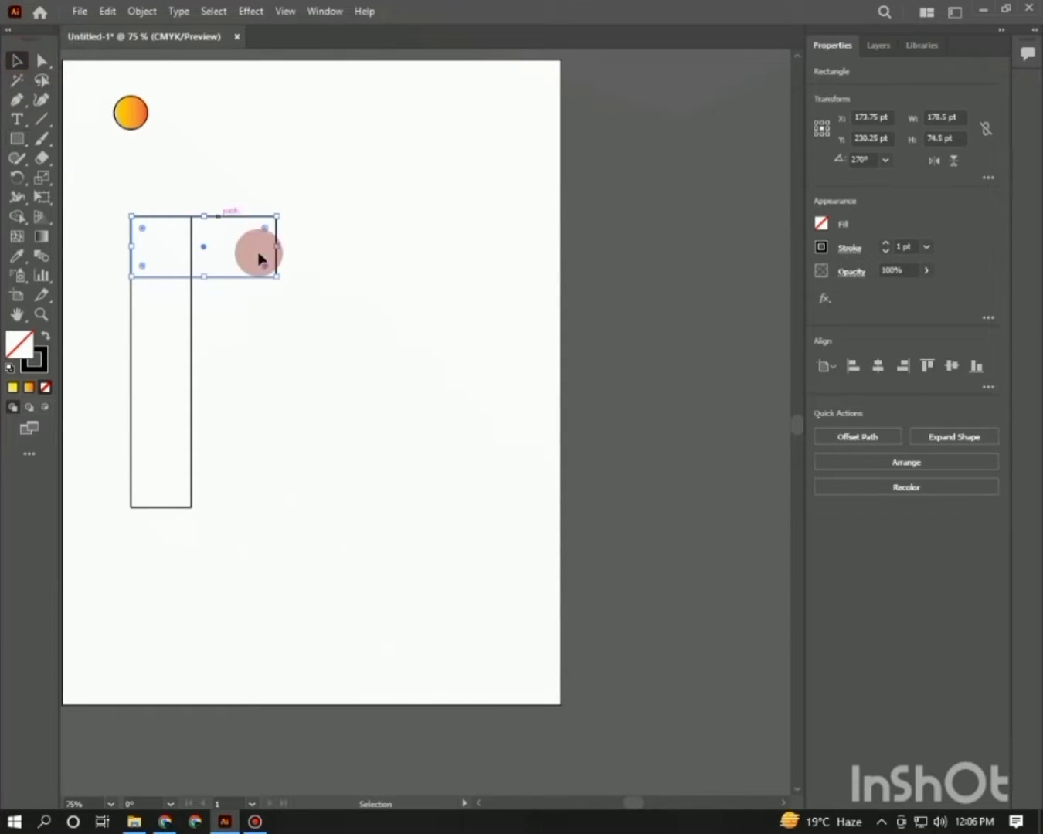
Step: Widen the horizontal bar to about 205.5 pt and duplicate it straight down to the stem's vertical centre
{"action": "left_click_drag", "start_coordinate": [277, 244], "coordinate": [298, 244]}
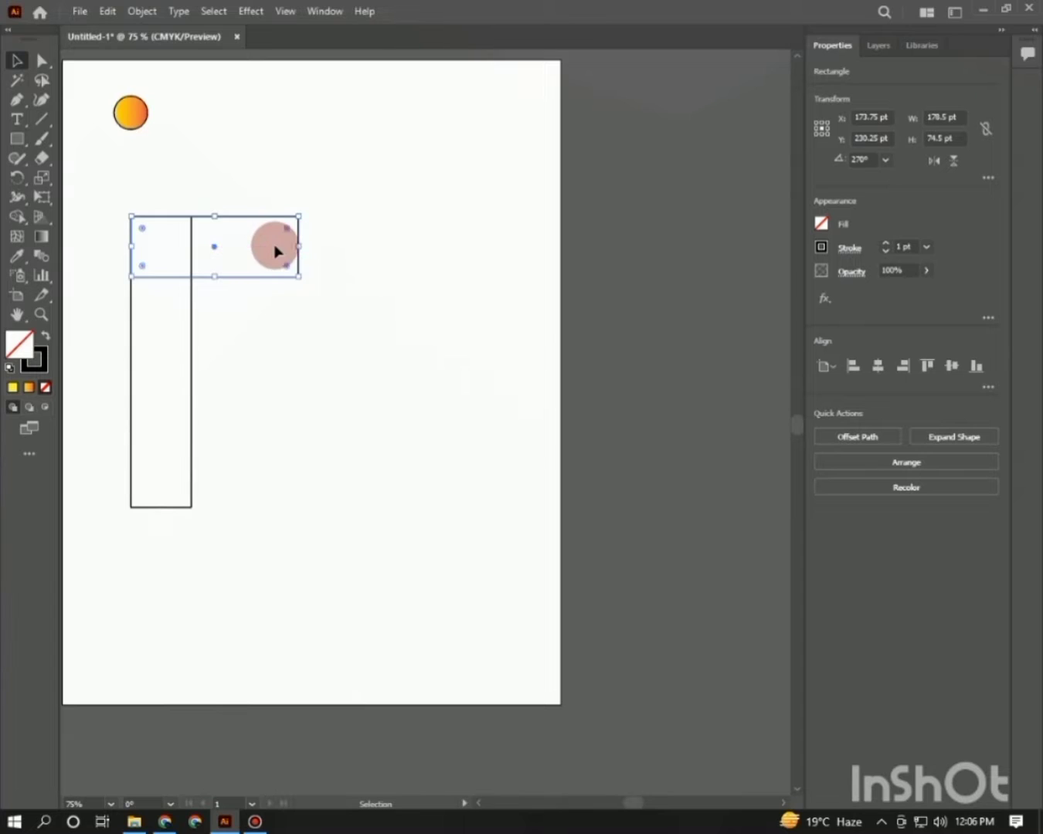
{"action": "left_click", "coordinate": [213, 260]}
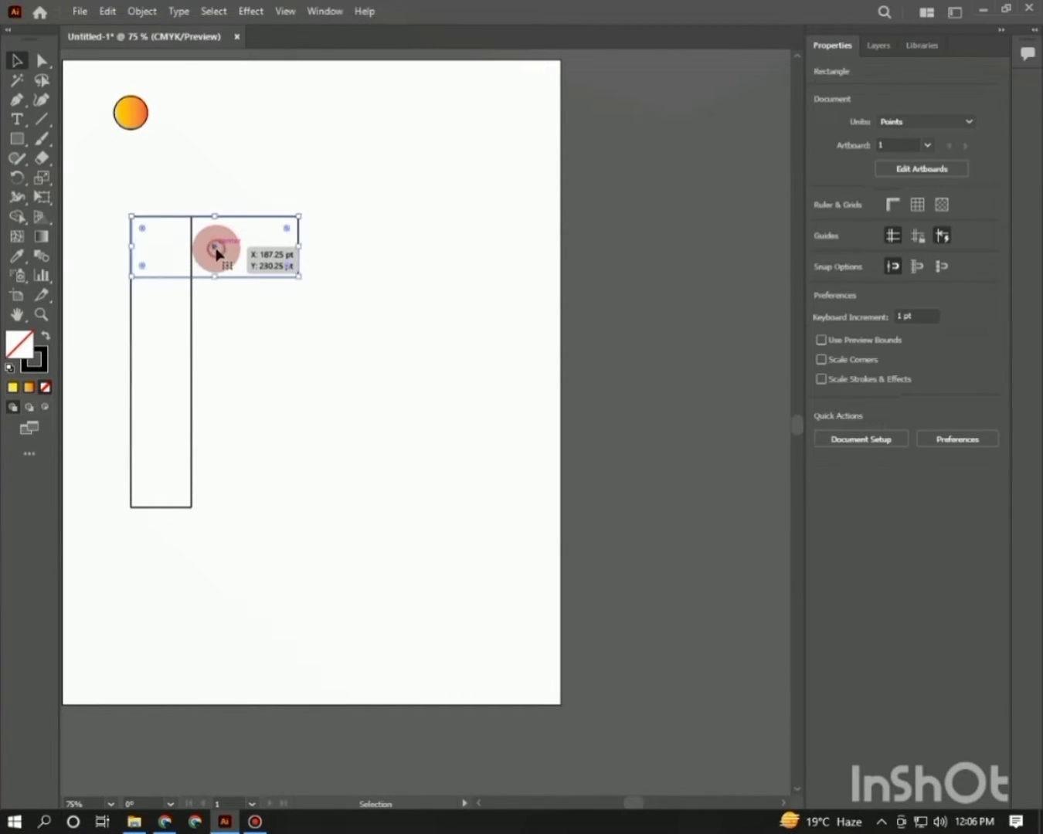
{"action": "left_click_drag", "start_coordinate": [217, 252], "coordinate": [215, 366]}
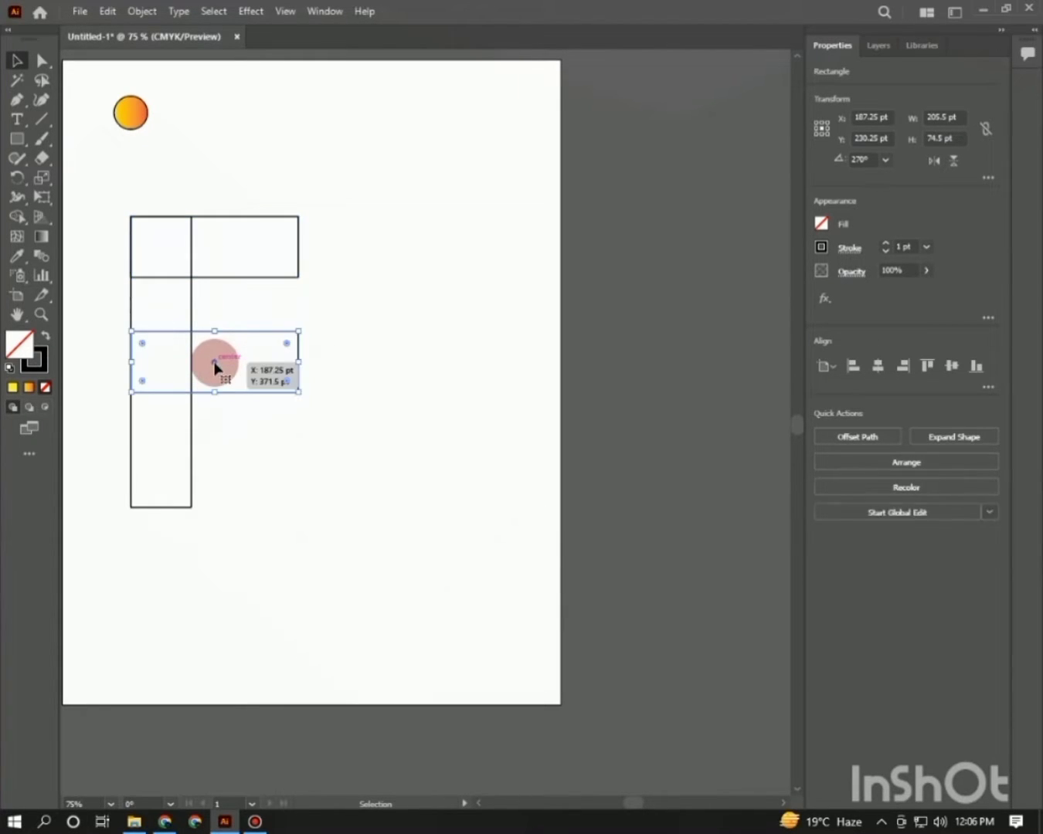
{"action": "left_click", "coordinate": [315, 361]}
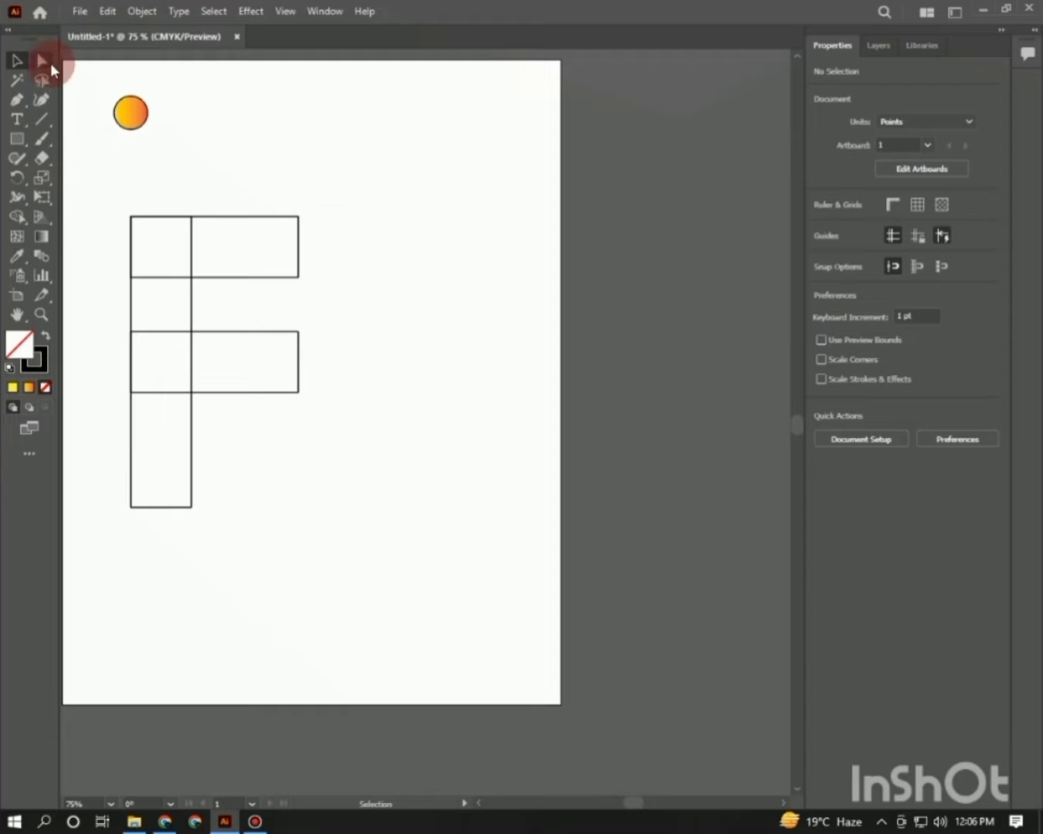
Step: Round the lower-right corners of both horizontal bars to the maximum radius, about 74.5 pt
{"action": "left_click", "coordinate": [51, 67]}
{"action": "left_click", "coordinate": [297, 275]}
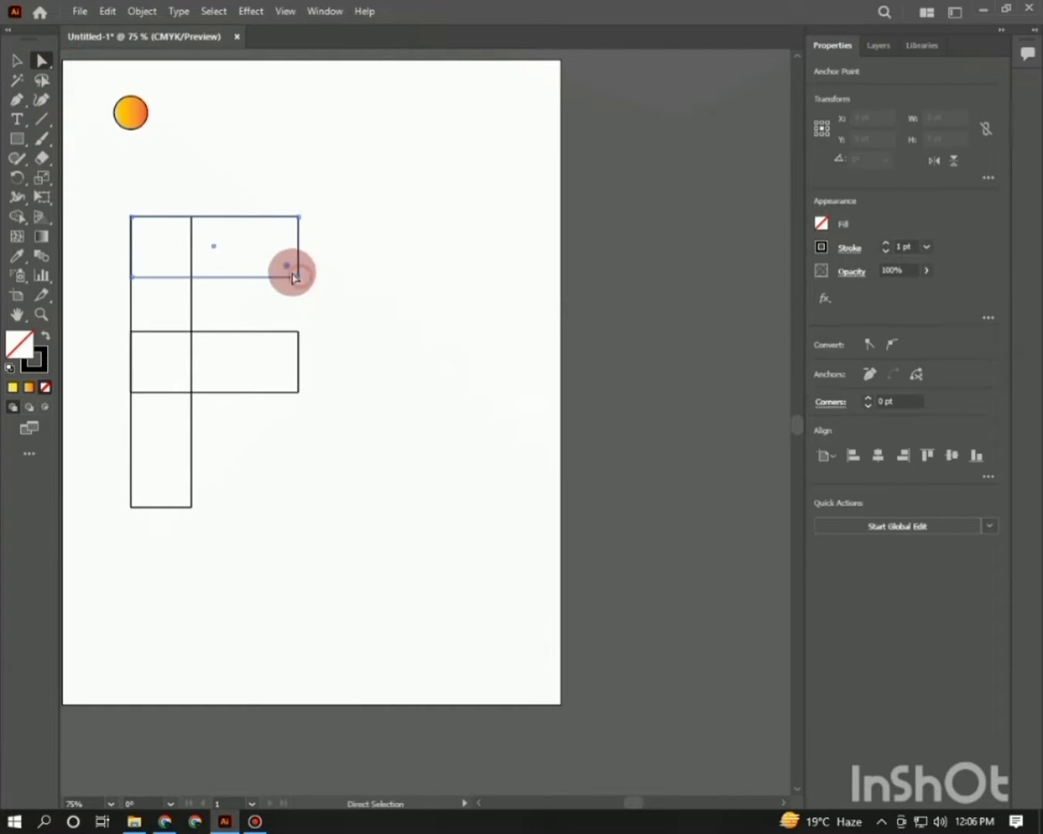
{"action": "left_click_drag", "start_coordinate": [288, 265], "coordinate": [203, 182]}
{"action": "left_click", "coordinate": [297, 392], "text": "shift"}
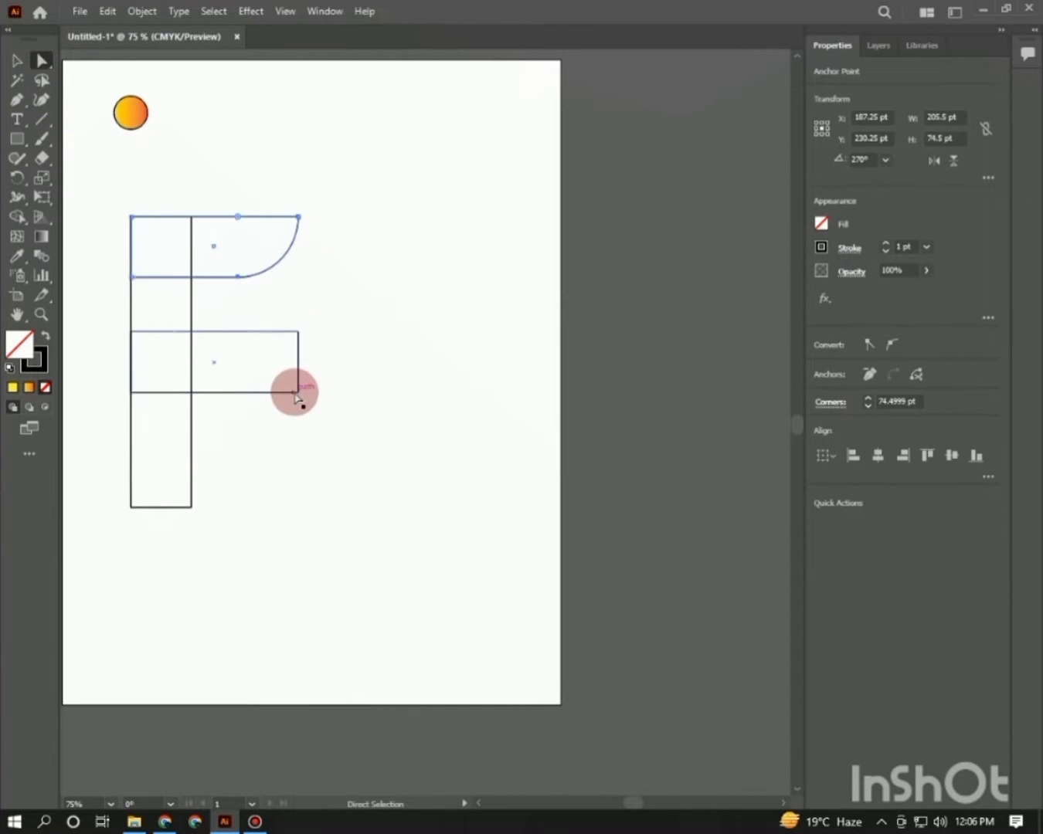
{"action": "left_click_drag", "start_coordinate": [287, 379], "coordinate": [144, 223]}
Step: Select all the shapes and use Shape Builder to merge the middle and top bars with their overlaps on the stem
{"action": "key", "text": "v"}
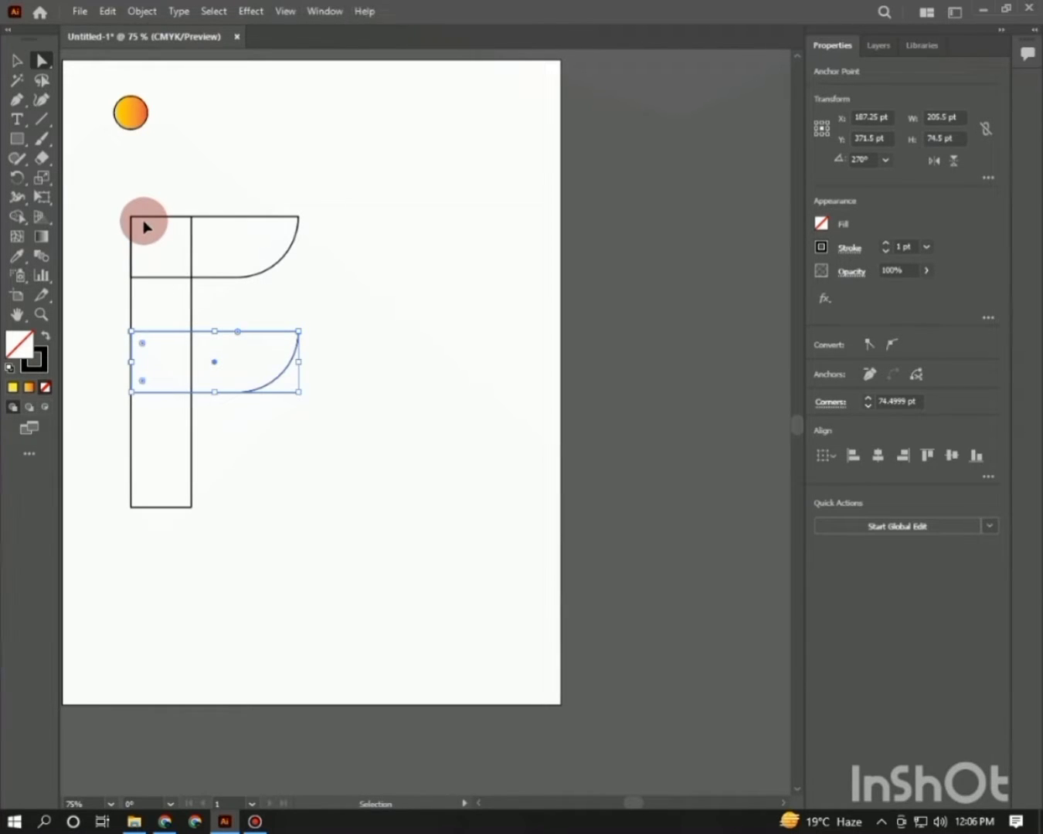
{"action": "key", "text": "ctrl+a"}
{"action": "key", "text": "a"}
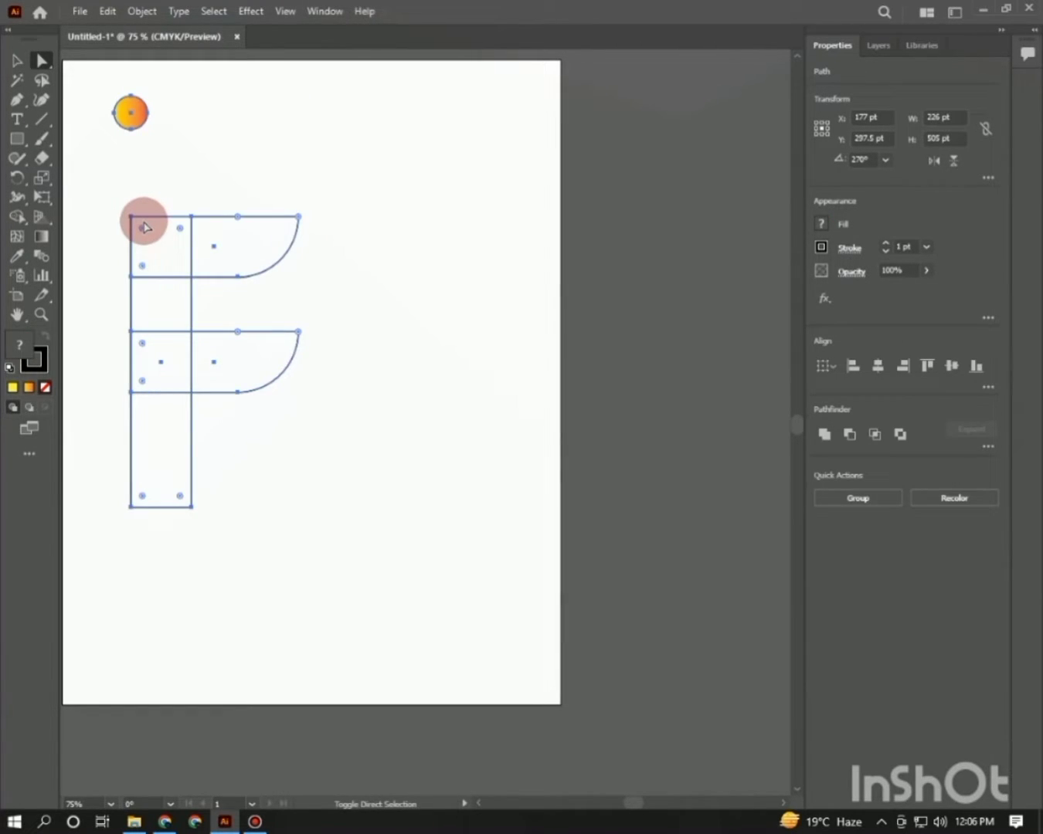
{"action": "key", "text": "shift+m"}
{"action": "left_click_drag", "start_coordinate": [177, 363], "coordinate": [231, 363]}
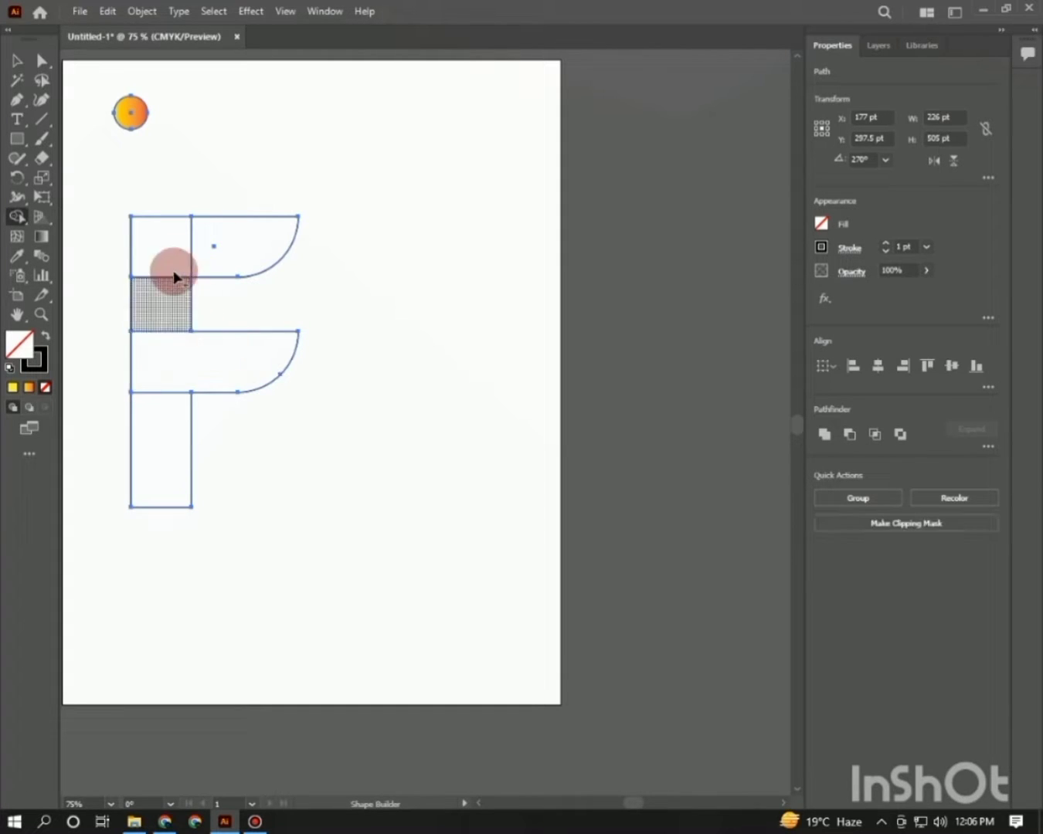
{"action": "left_click_drag", "start_coordinate": [174, 276], "coordinate": [231, 243]}
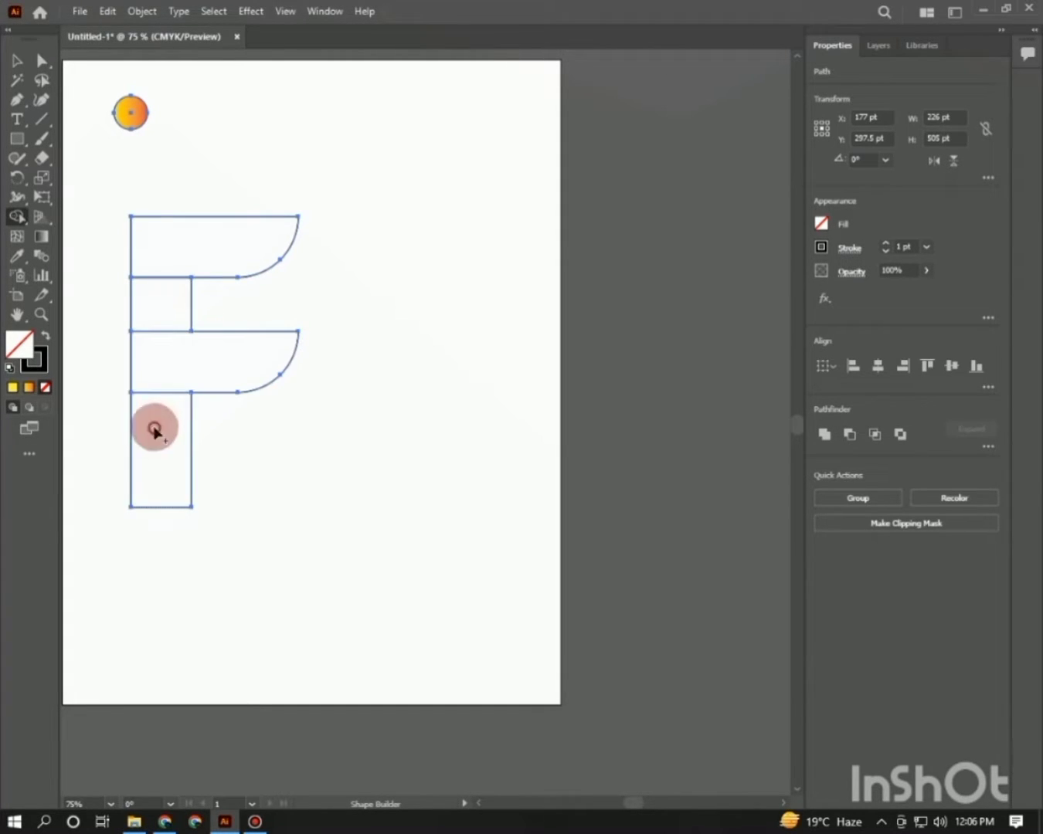
{"action": "left_click", "coordinate": [41, 60]}
{"action": "left_click", "coordinate": [165, 132]}
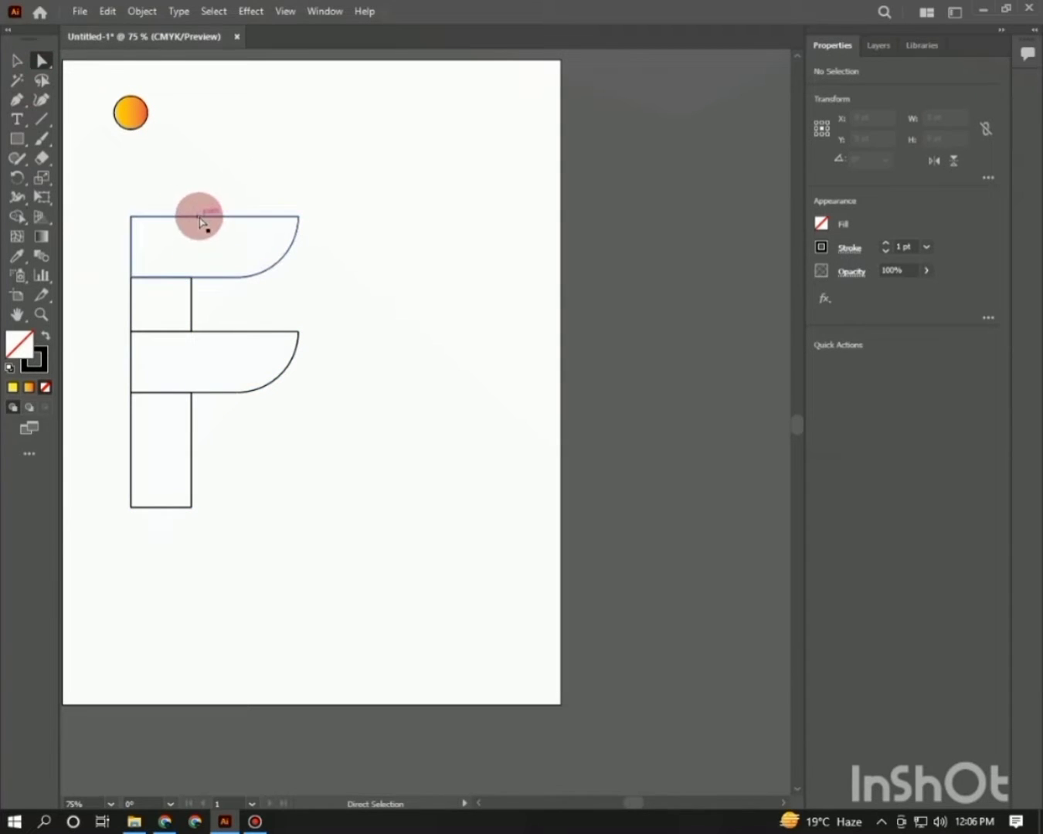
{"action": "left_click", "coordinate": [201, 217]}
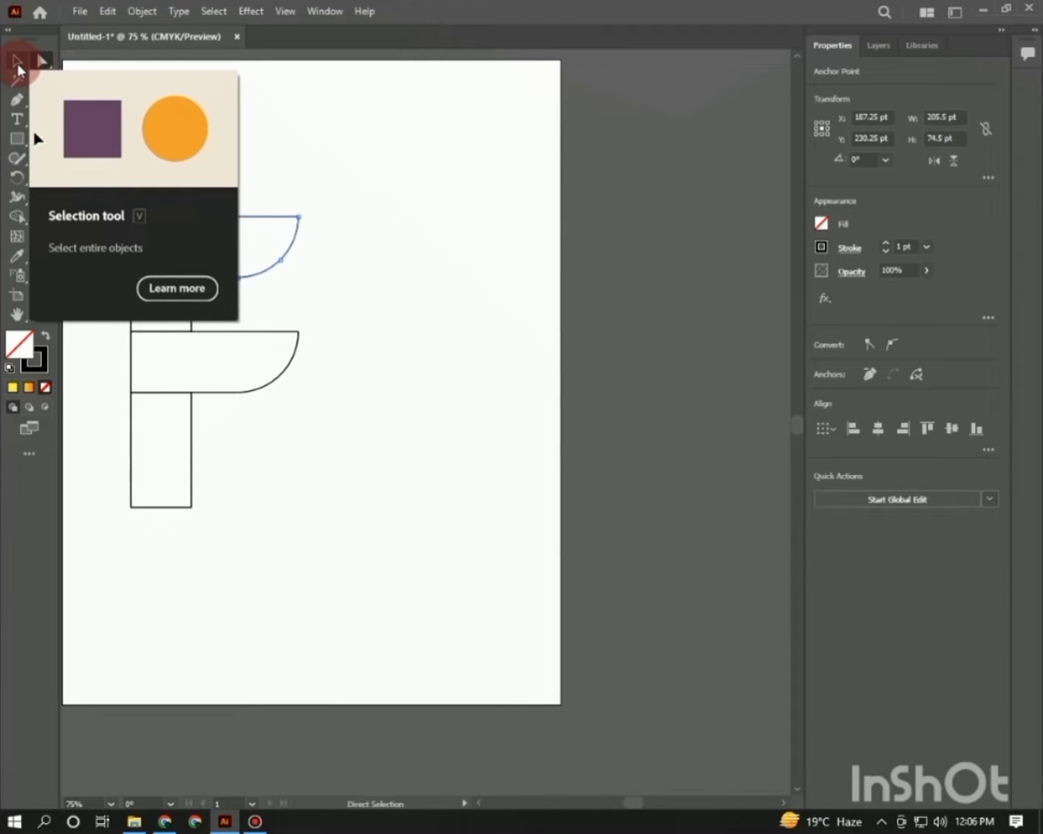
{"action": "left_click", "coordinate": [17, 62]}
{"action": "left_click", "coordinate": [276, 106]}
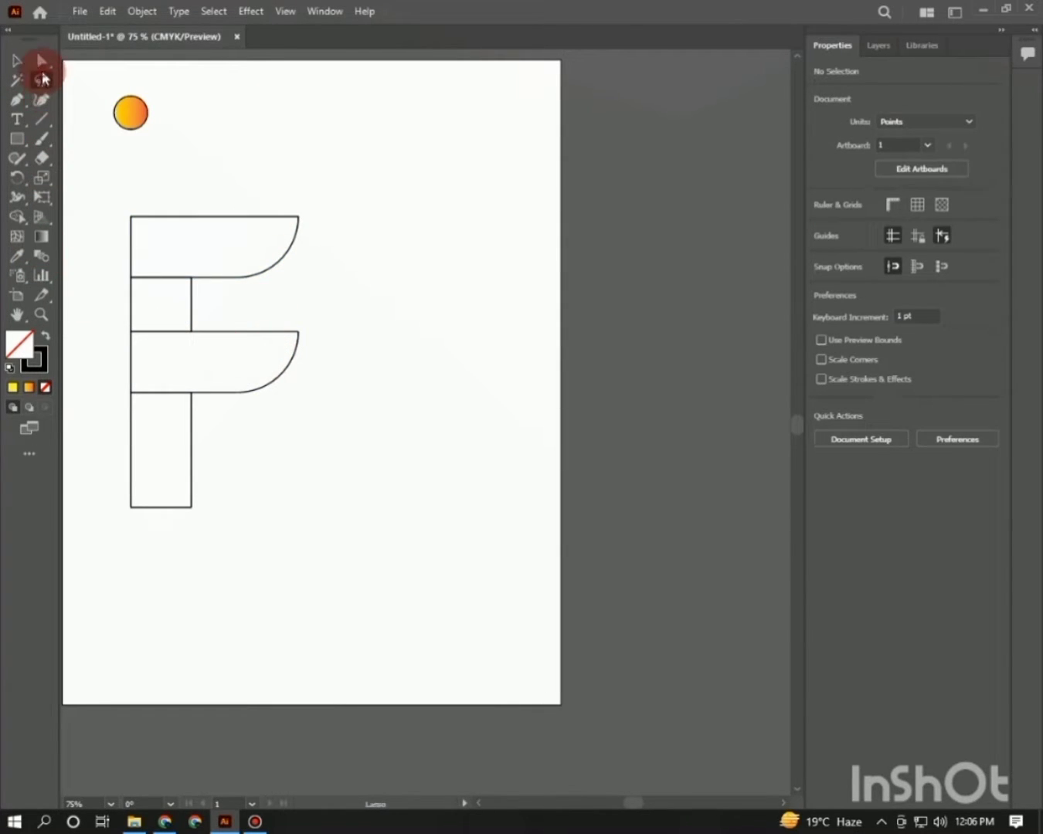
Step: Round the lower-right corner of the stem's bottom piece to about 74.5 pt
{"action": "left_click", "coordinate": [41, 64]}
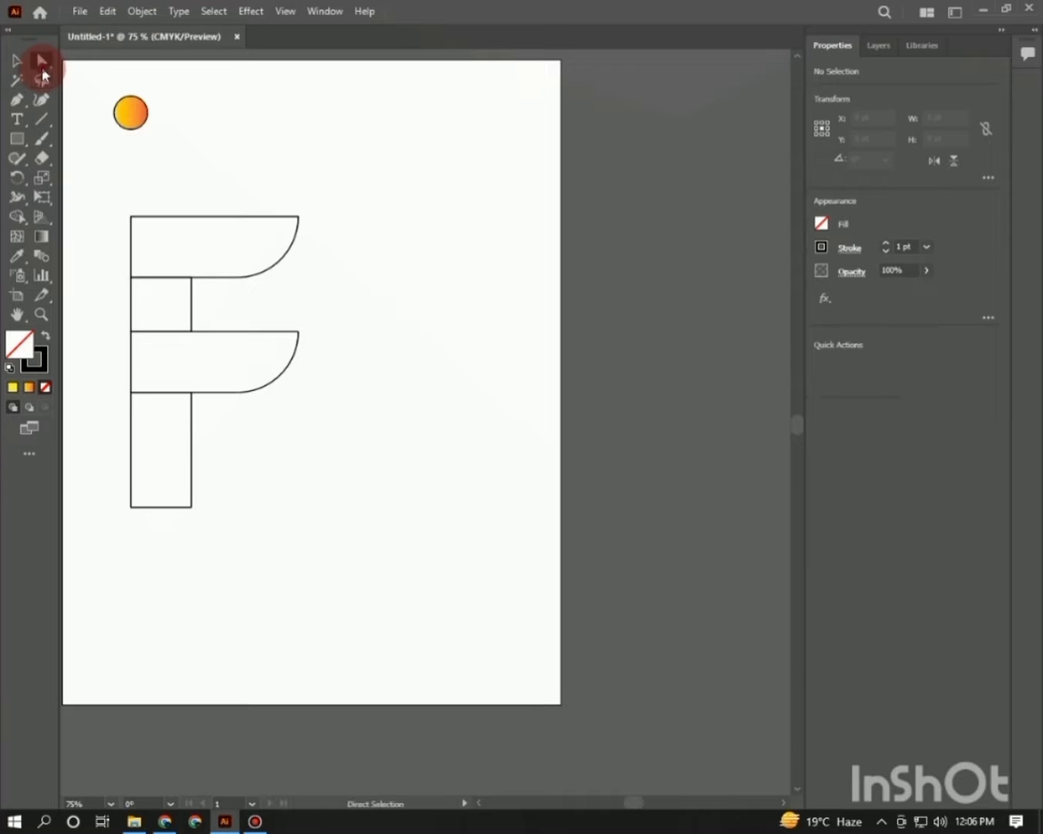
{"action": "left_click", "coordinate": [192, 506]}
{"action": "left_click_drag", "start_coordinate": [180, 496], "coordinate": [111, 397]}
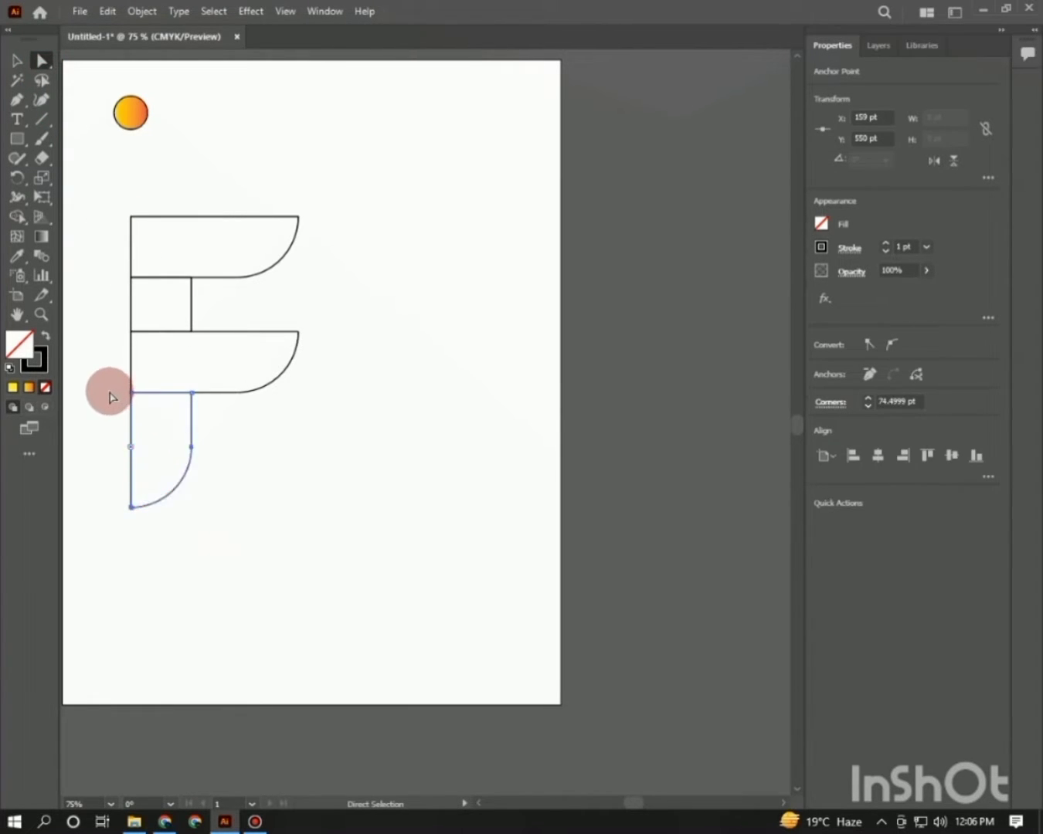
{"action": "left_click", "coordinate": [109, 387]}
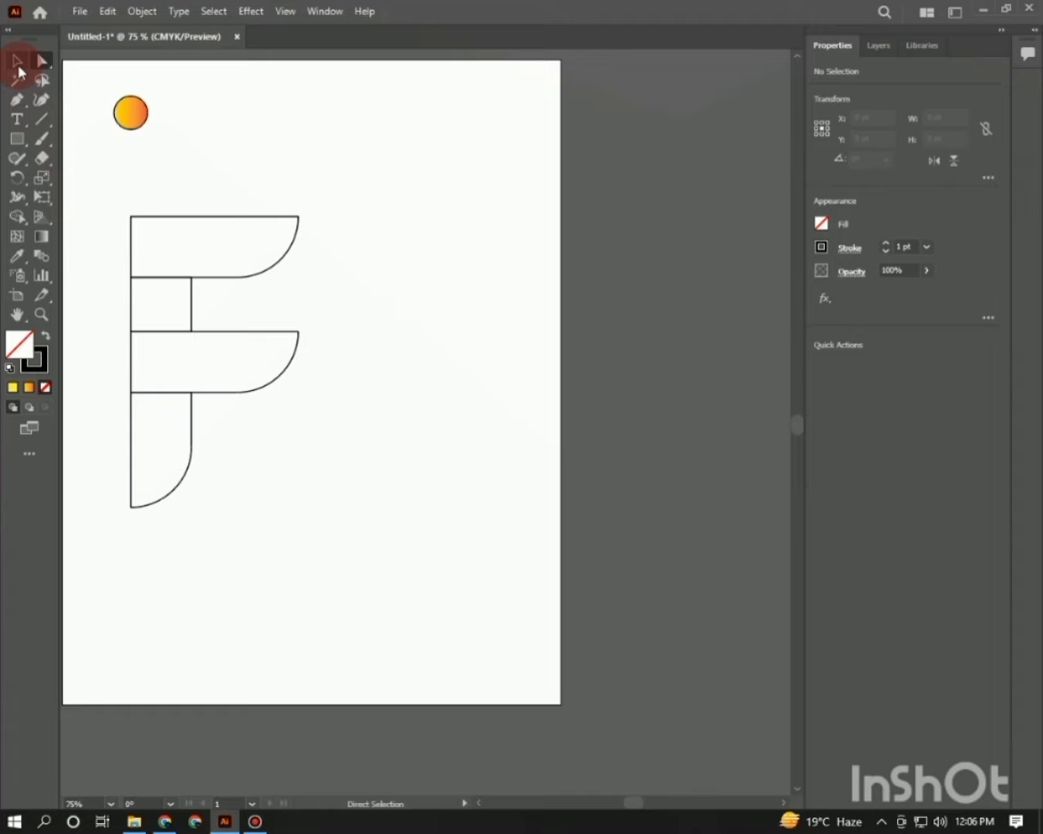
Step: Paste a copy of the middle bar directly in front of the original
{"action": "left_click", "coordinate": [18, 61]}
{"action": "left_click", "coordinate": [201, 392]}
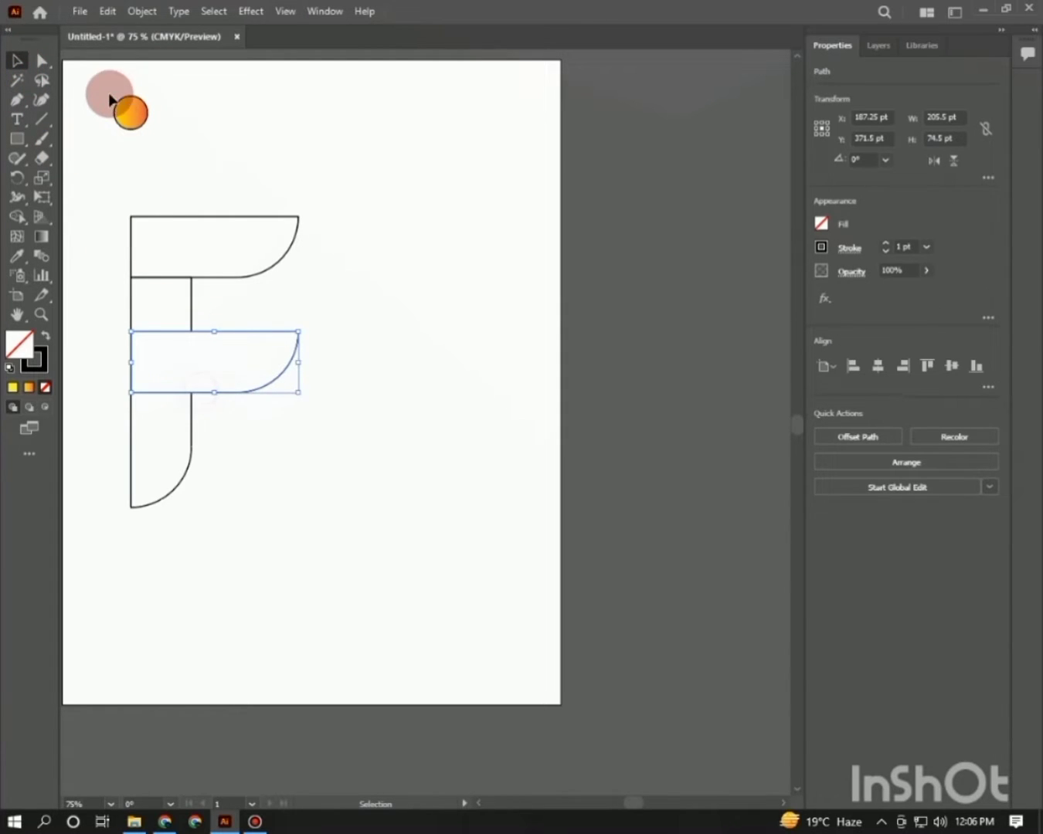
{"action": "left_click", "coordinate": [107, 11]}
{"action": "left_click", "coordinate": [133, 90]}
{"action": "left_click", "coordinate": [107, 11]}
{"action": "left_click", "coordinate": [145, 132]}
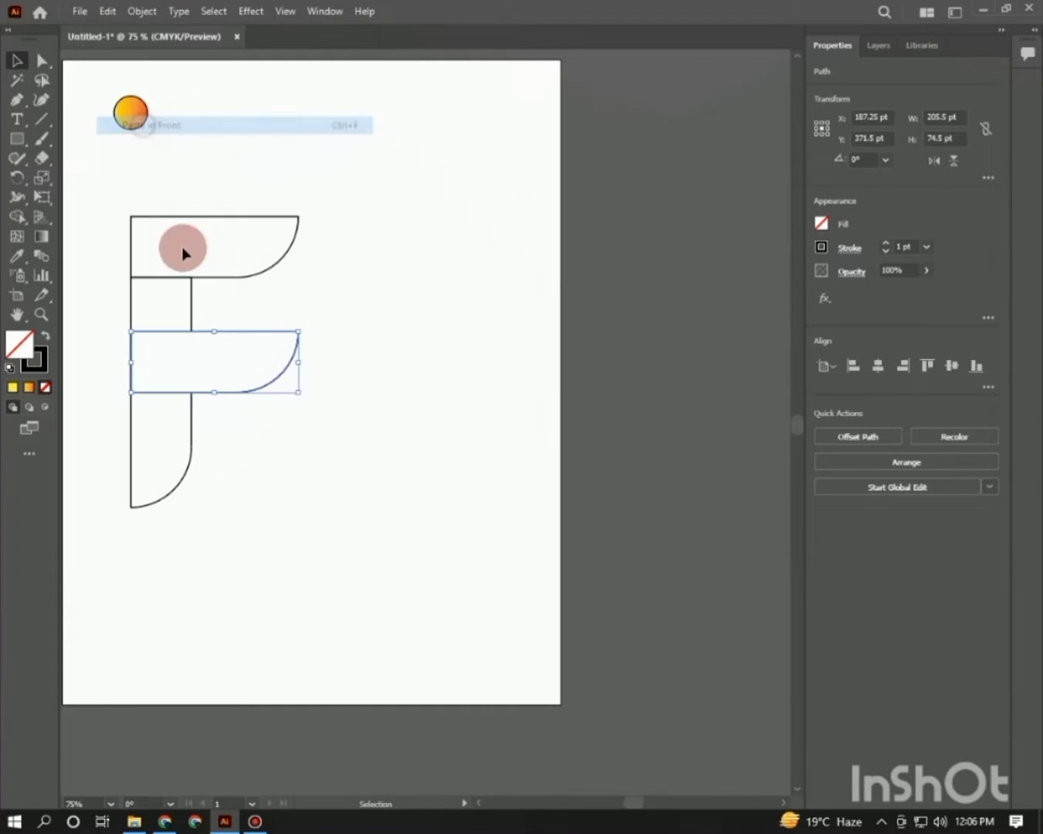
{"action": "left_click", "coordinate": [163, 167]}
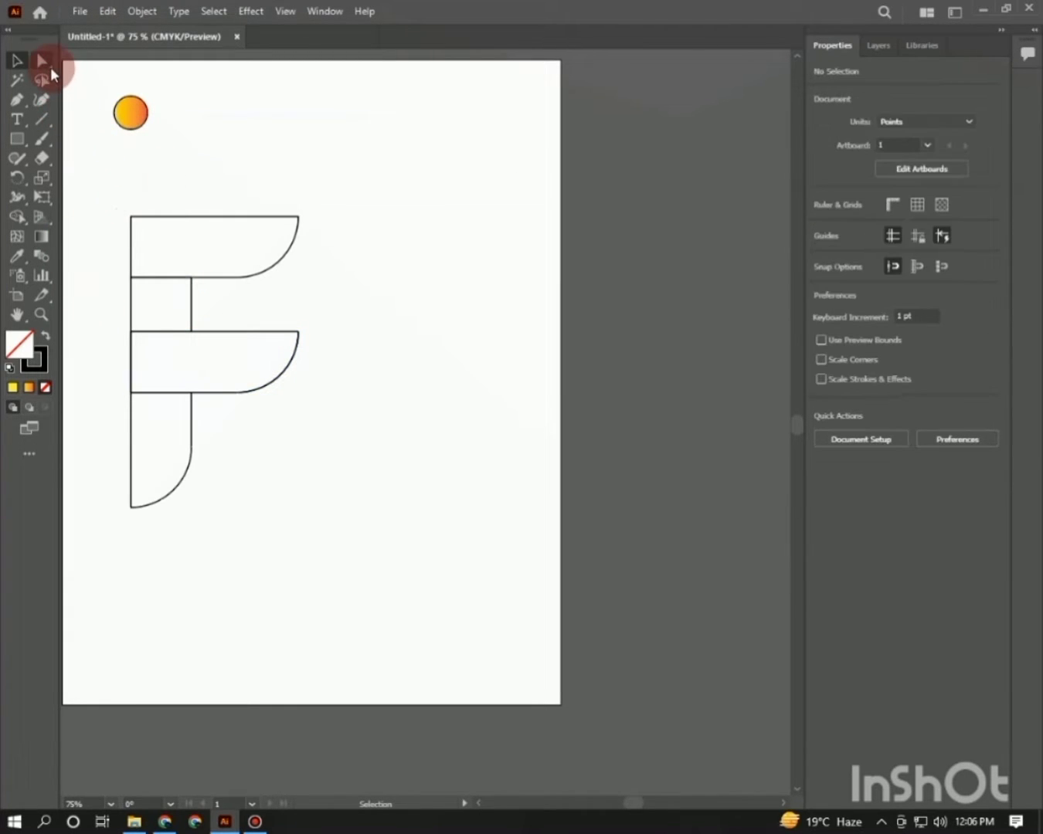
Step: Fully round the upper-left corners of the top bar and the middle bar's front copy
{"action": "left_click", "coordinate": [42, 60]}
{"action": "left_click", "coordinate": [131, 218]}
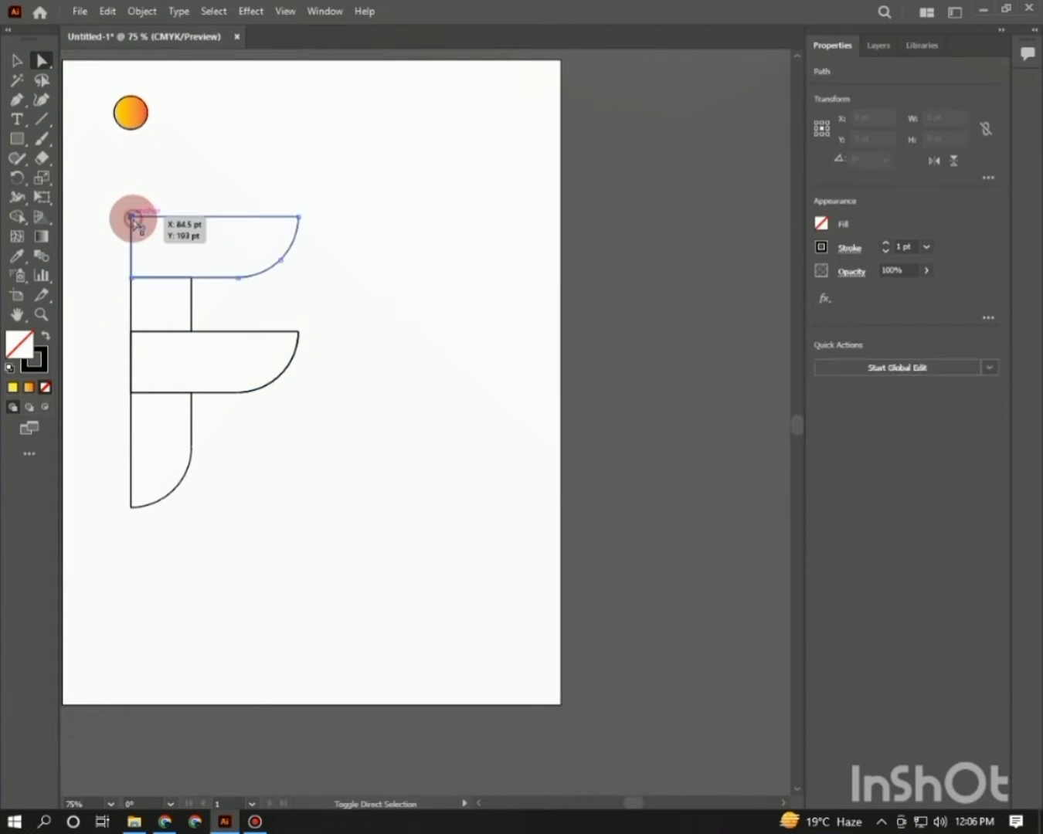
{"action": "left_click", "coordinate": [133, 333], "text": "shift"}
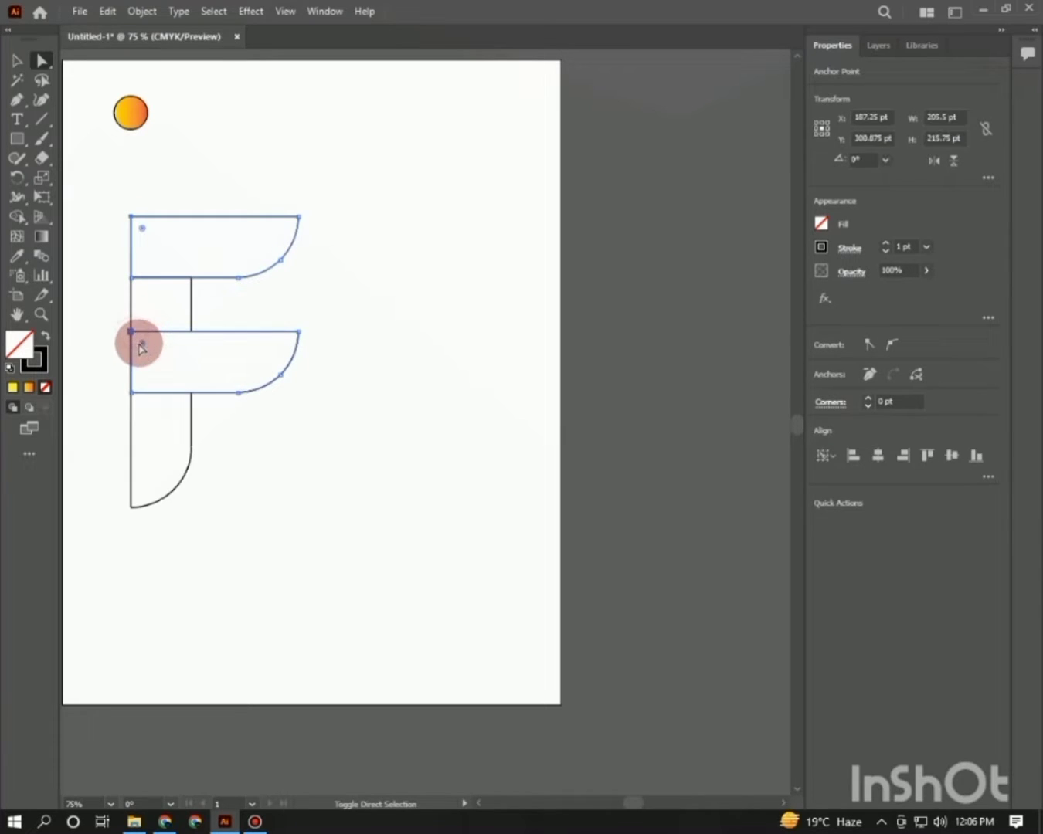
{"action": "left_click_drag", "start_coordinate": [141, 344], "coordinate": [200, 418]}
{"action": "left_click", "coordinate": [74, 177]}
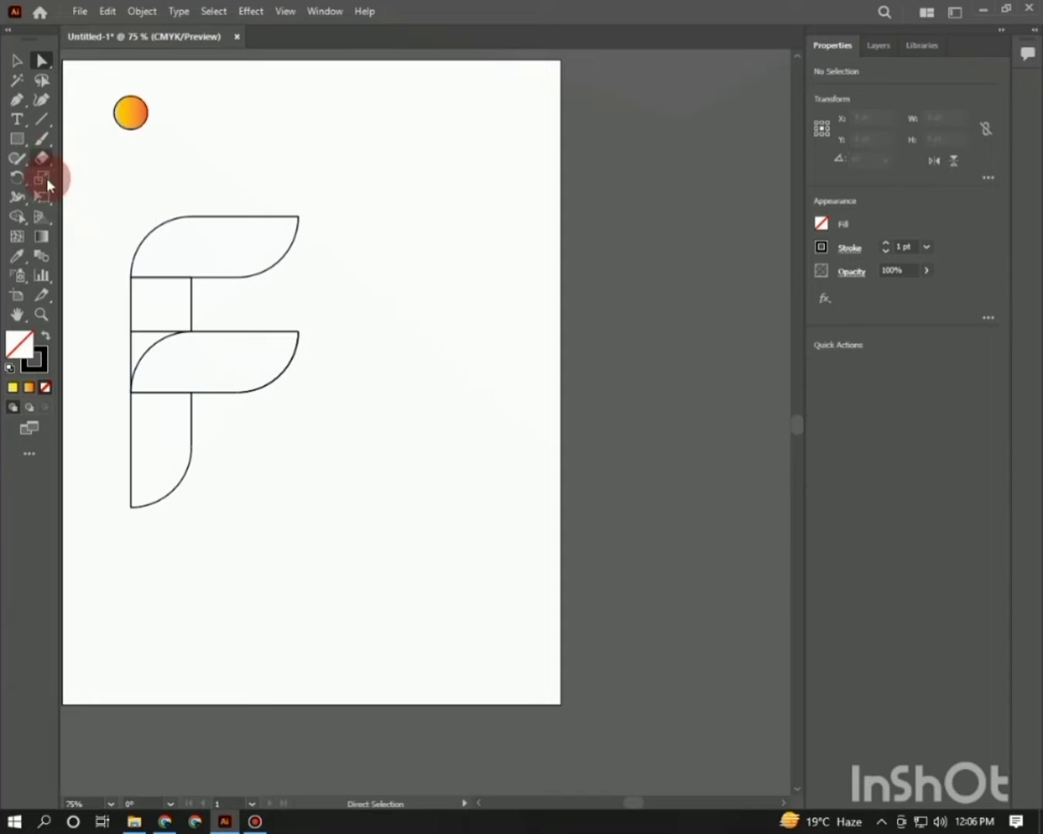
Step: Move the middle bar's rounded front copy straight down by about 70.63 pt, over the stem's lower piece
{"action": "left_click", "coordinate": [14, 60]}
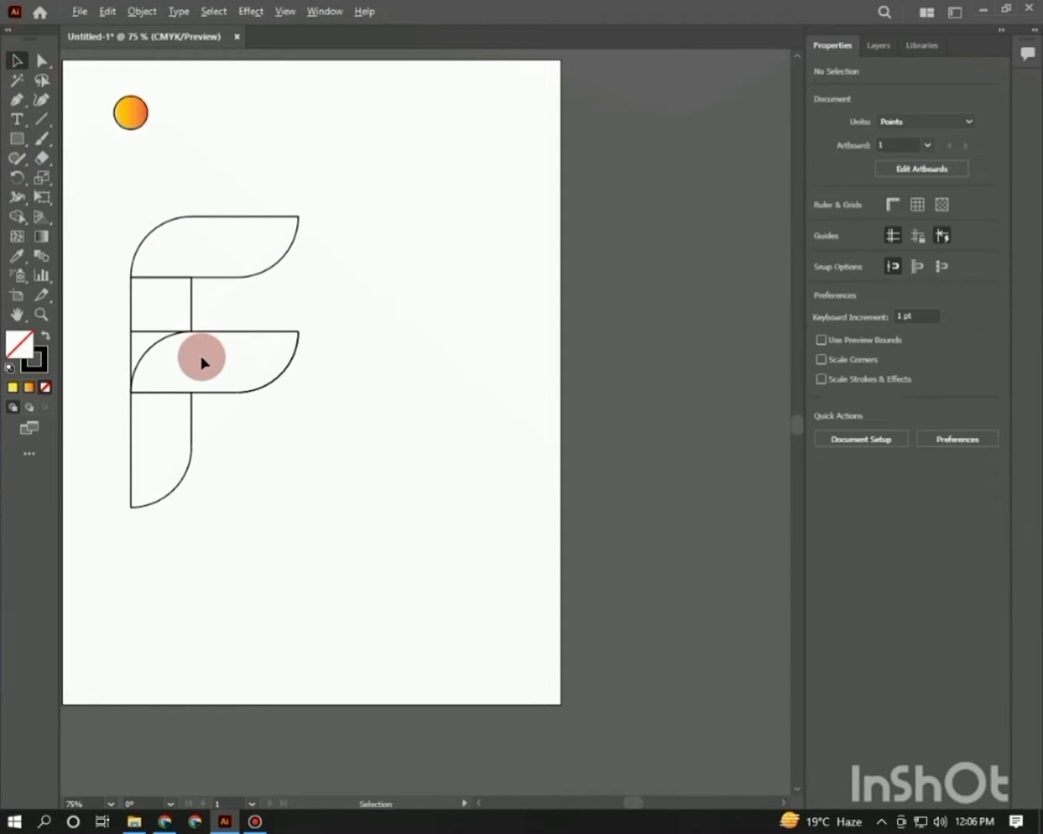
{"action": "left_click", "coordinate": [219, 352]}
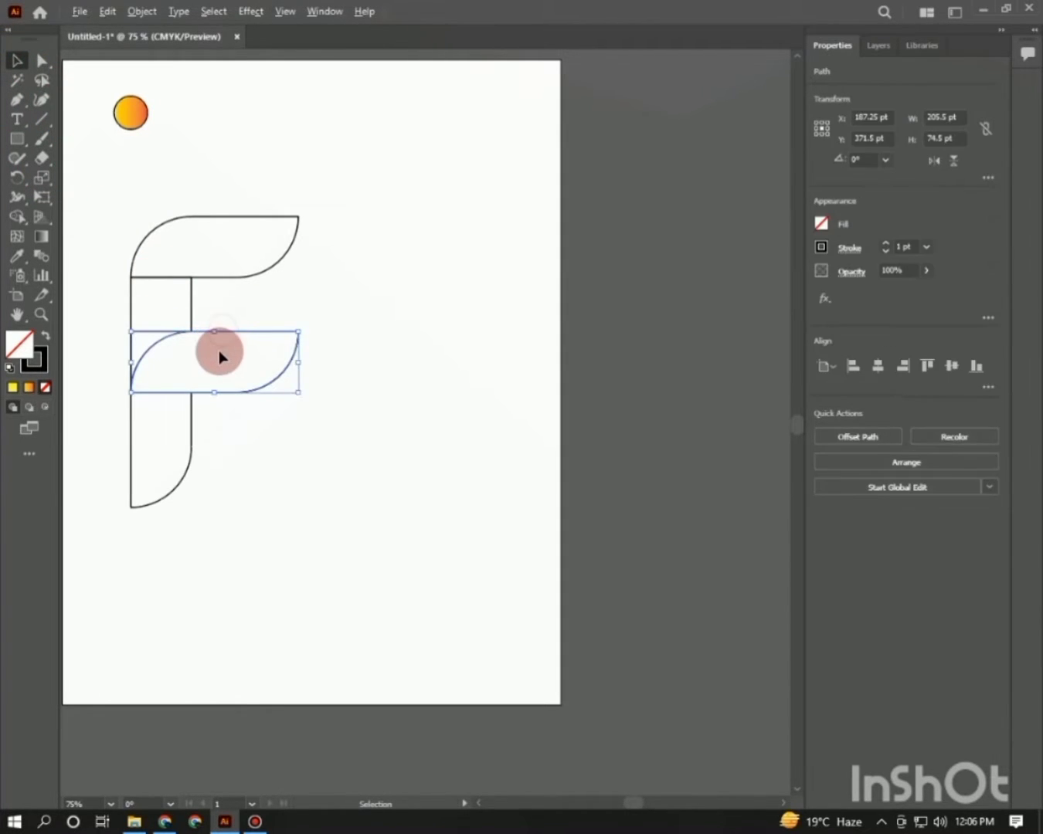
{"action": "left_click", "coordinate": [219, 359]}
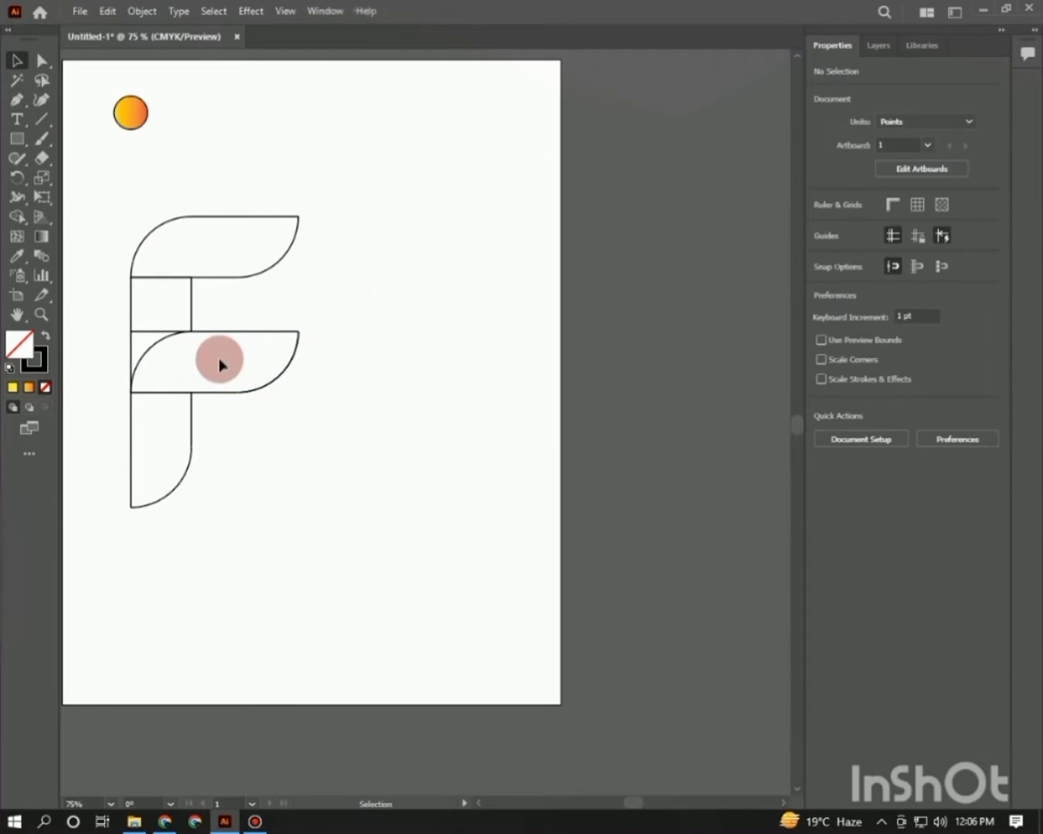
{"action": "left_click_drag", "start_coordinate": [225, 337], "coordinate": [224, 393]}
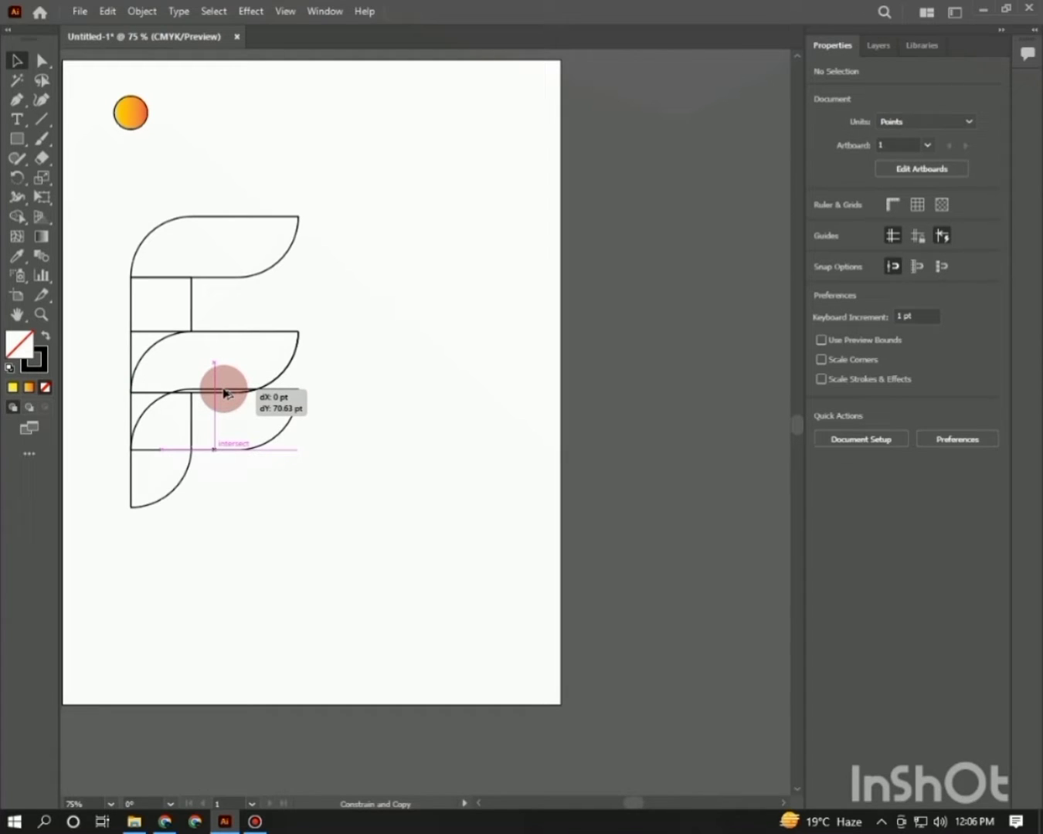
{"action": "left_click_drag", "start_coordinate": [224, 394], "coordinate": [224, 391]}
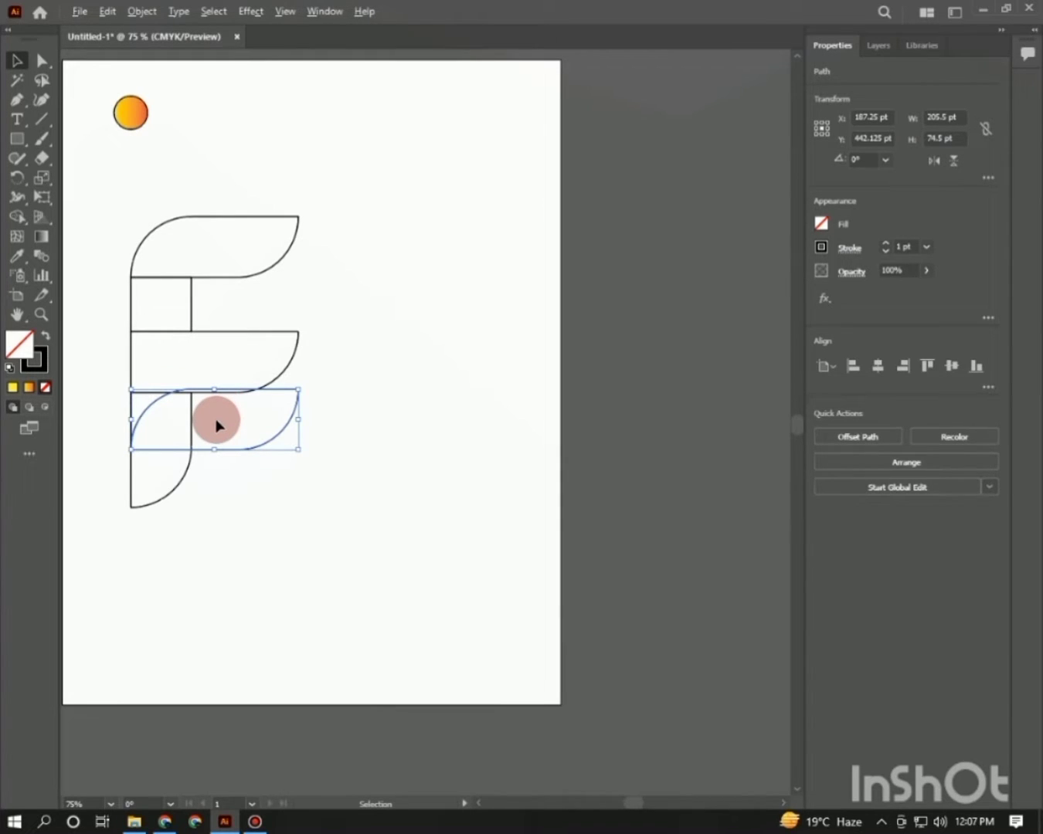
Step: Duplicate the lowest rounded bar straight up into the gap between the top and middle bars, at about Y 297 pt
{"action": "left_click", "coordinate": [233, 402]}
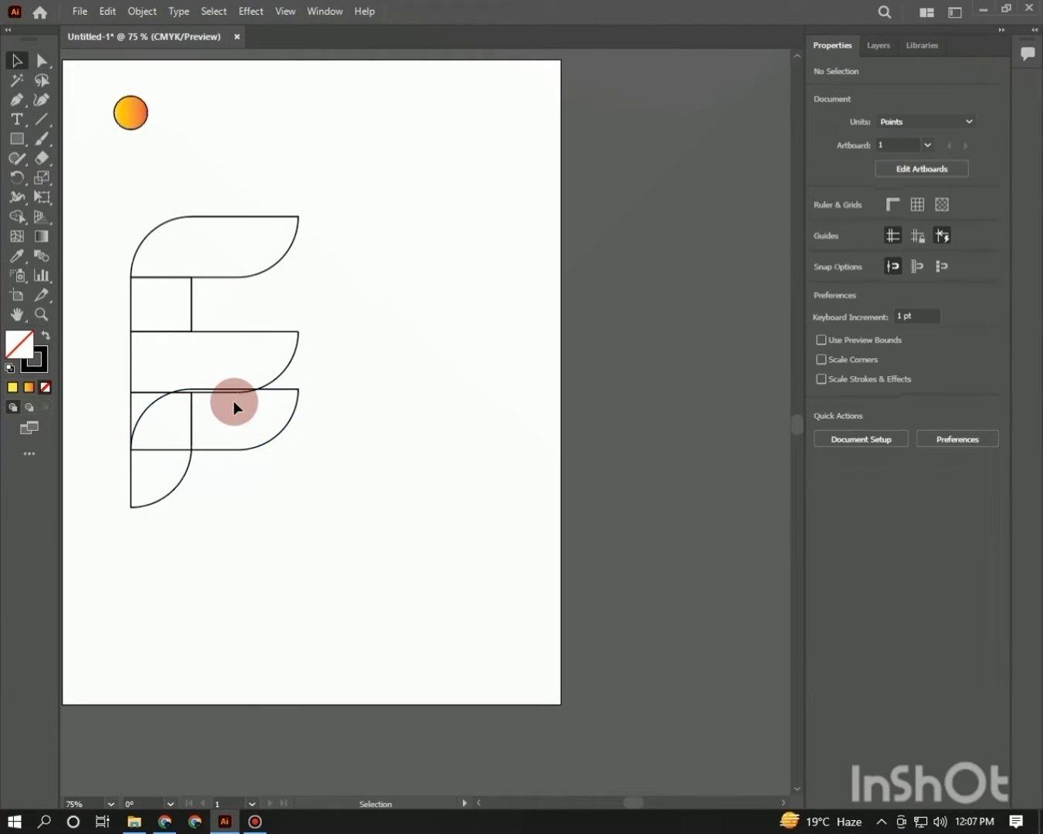
{"action": "left_click_drag", "start_coordinate": [263, 395], "coordinate": [264, 275]}
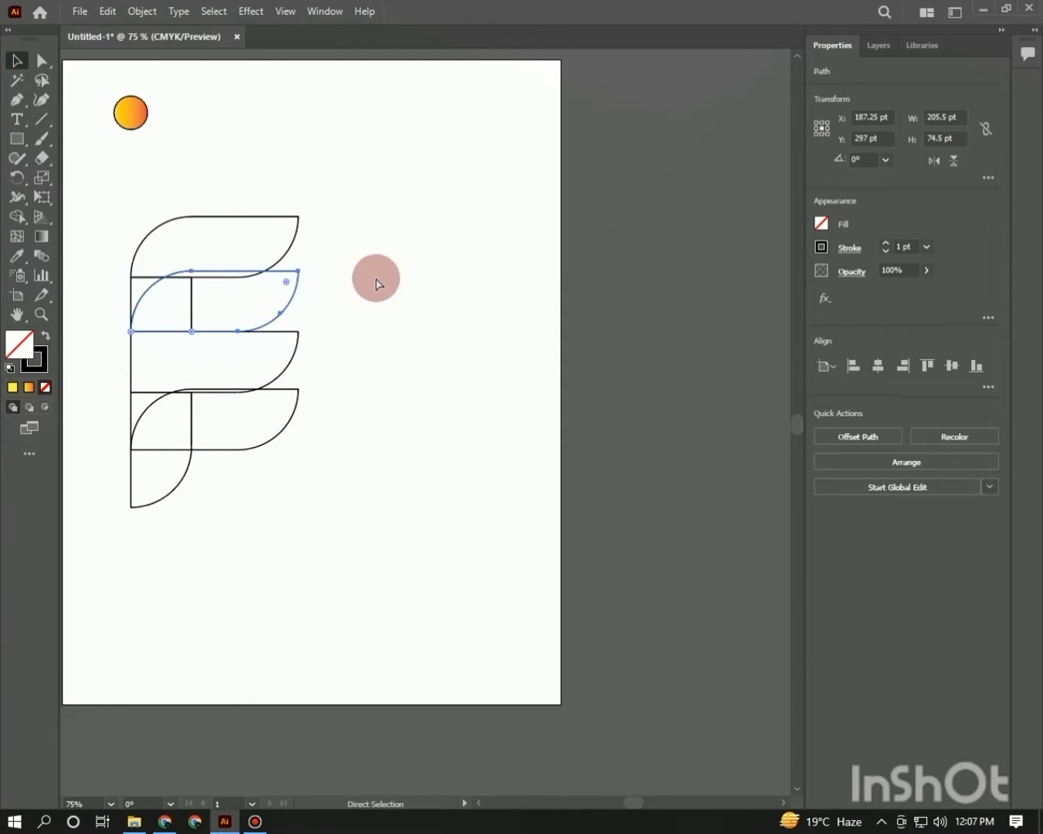
Step: With Shape Builder, merge the top bar's overlapping corner pieces and remove the two extra bars' parts protruding beyond the stem
{"action": "key", "text": "ctrl+a"}
{"action": "key", "text": "shift+m"}
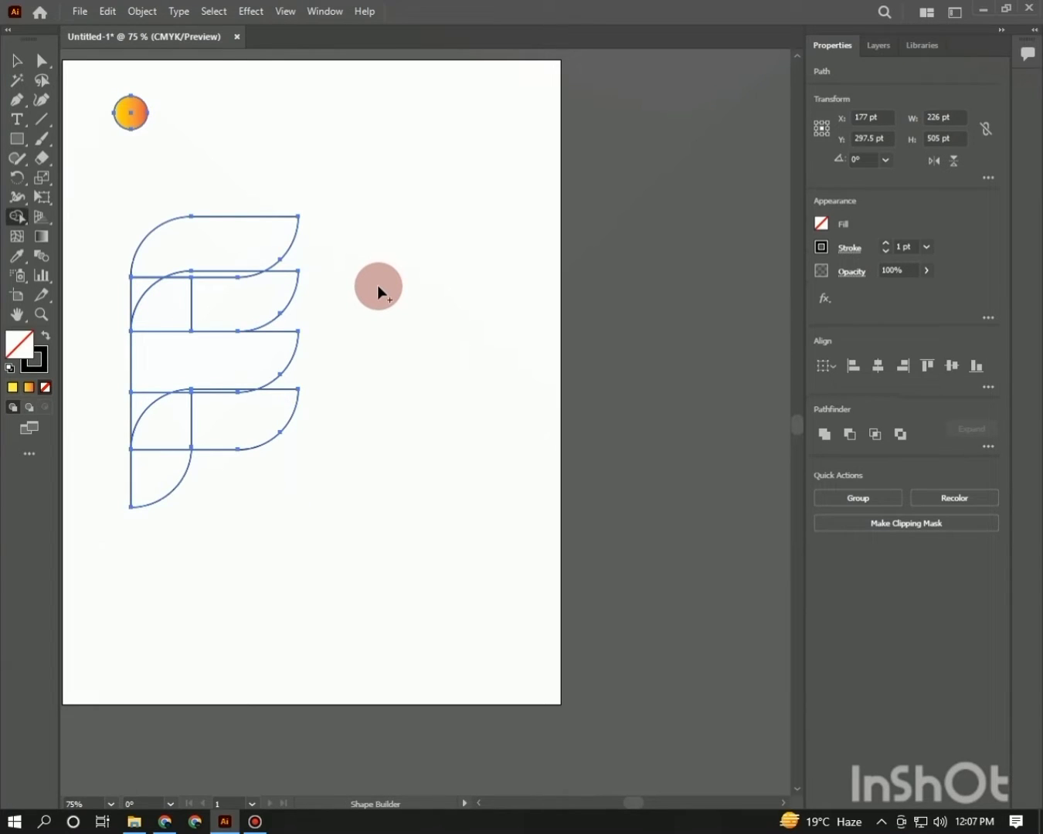
{"action": "left_click_drag", "start_coordinate": [169, 270], "coordinate": [146, 281]}
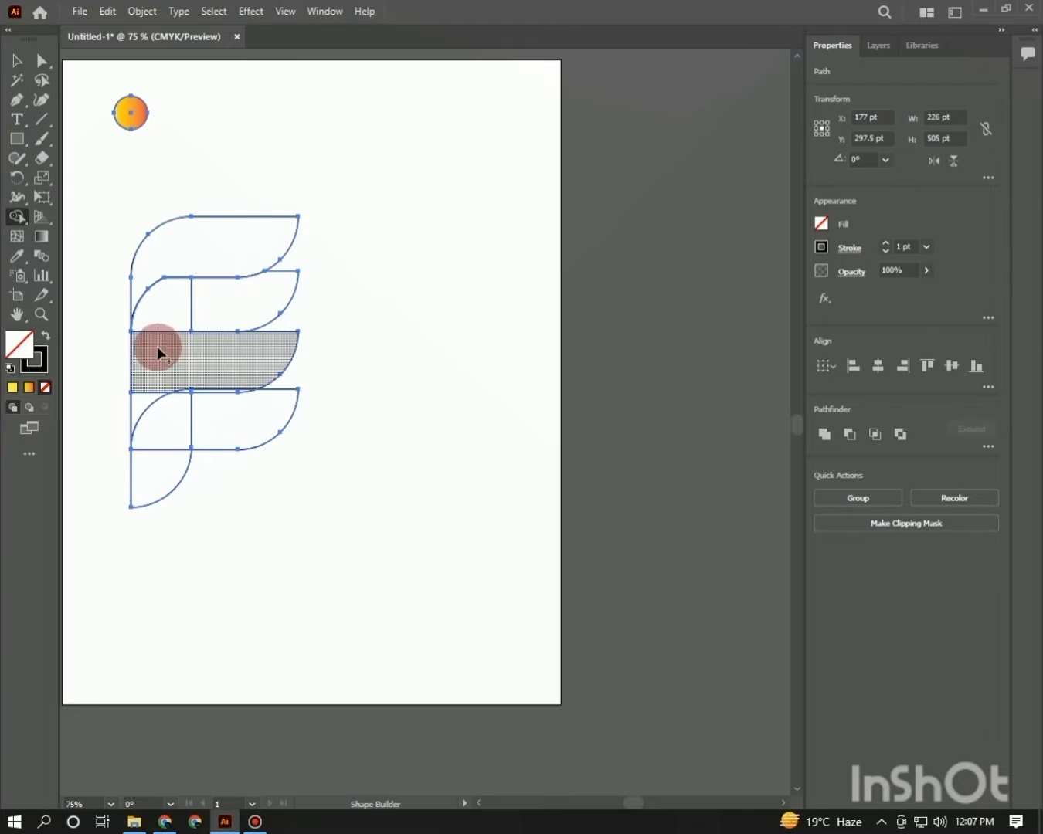
{"action": "left_click", "coordinate": [238, 308], "text": "alt"}
{"action": "left_click", "coordinate": [232, 438], "text": "alt"}
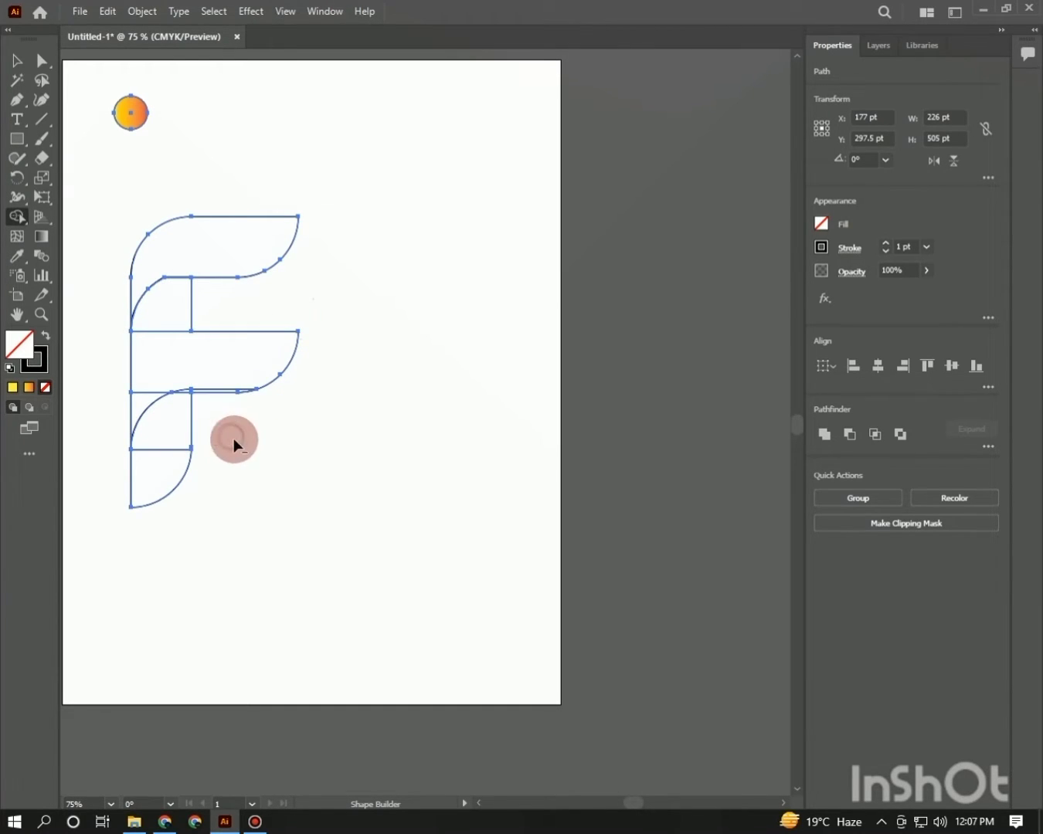
Step: Merge the middle bar with its overlapping sliver and outer corner wedge, and unite the lower stem's pieces below the curve
{"action": "left_click_drag", "start_coordinate": [151, 478], "coordinate": [140, 412]}
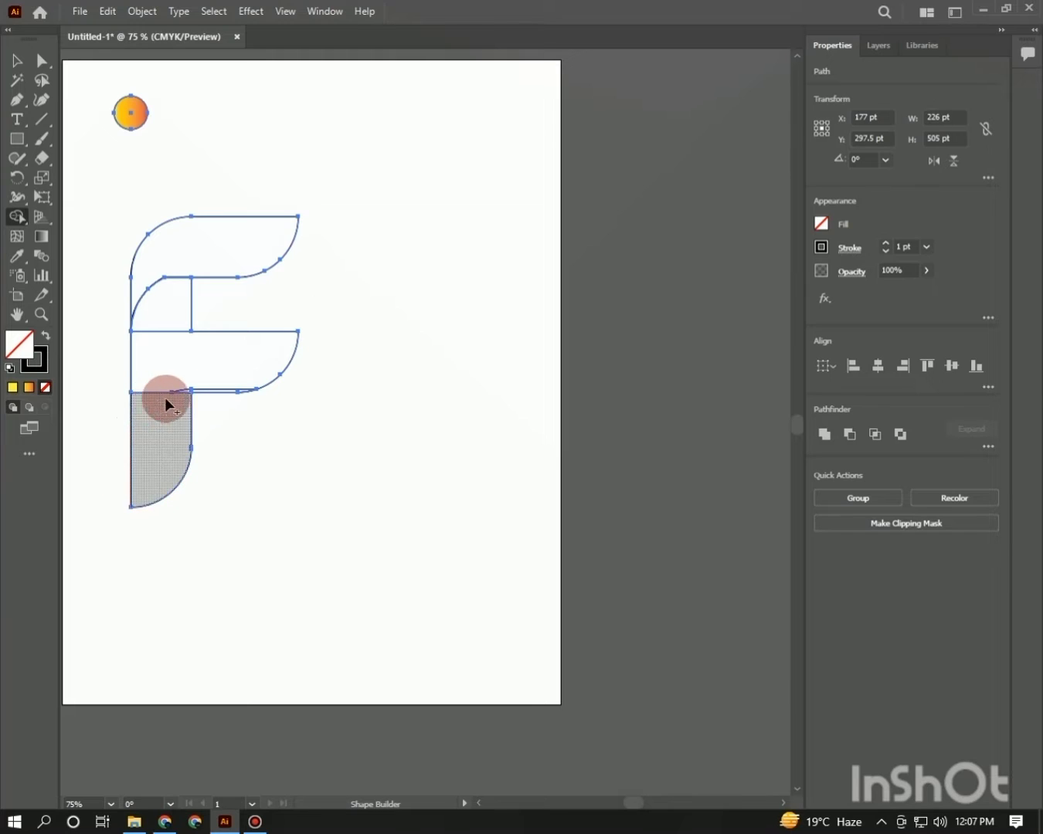
{"action": "key", "text": "ctrl+z"}
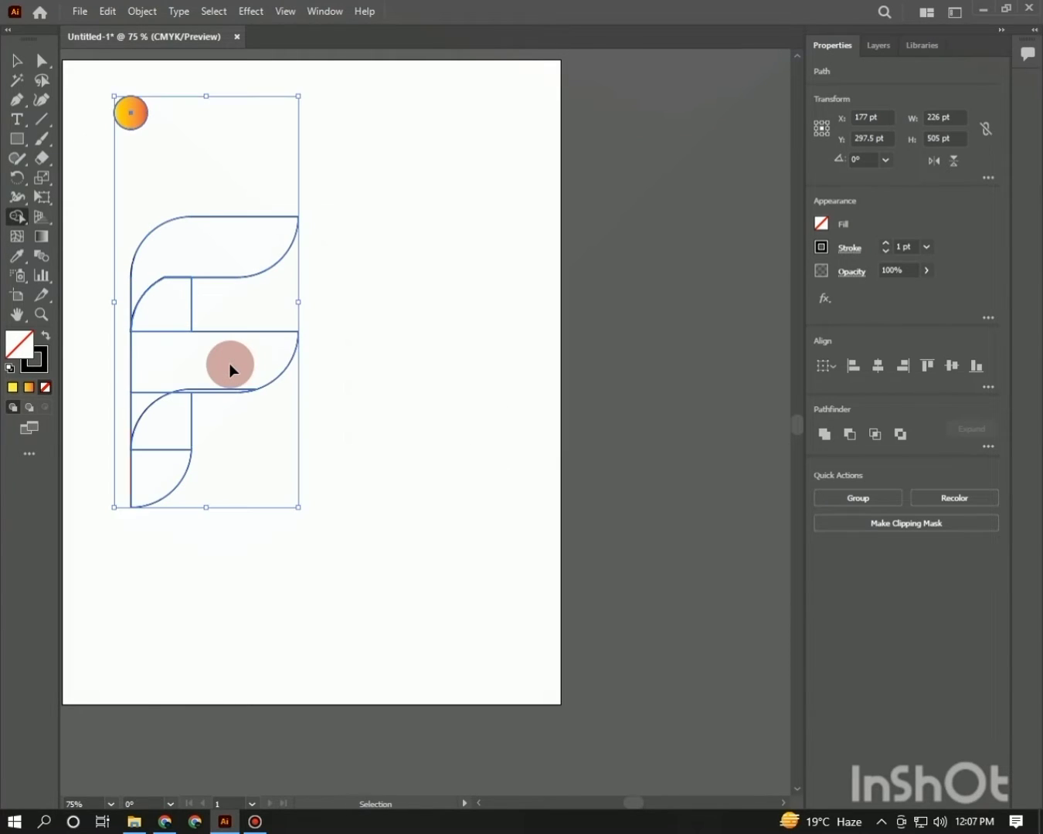
{"action": "left_click_drag", "start_coordinate": [224, 364], "coordinate": [143, 399]}
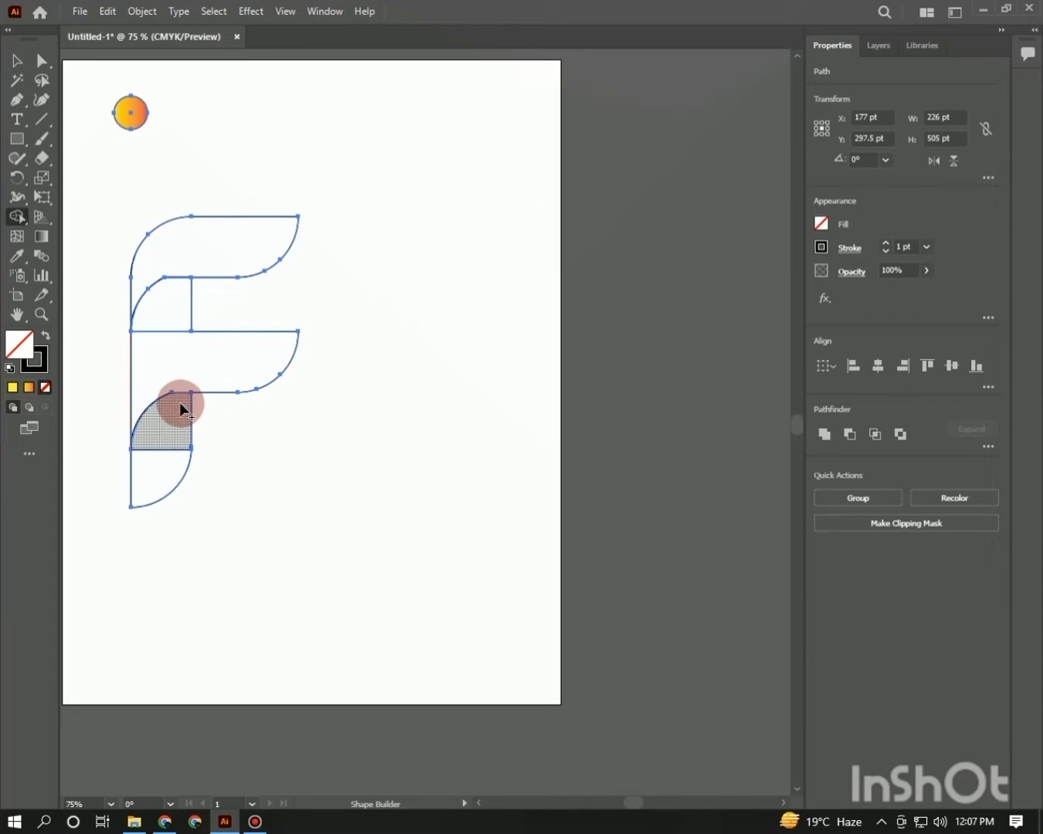
{"action": "left_click_drag", "start_coordinate": [170, 419], "coordinate": [156, 463]}
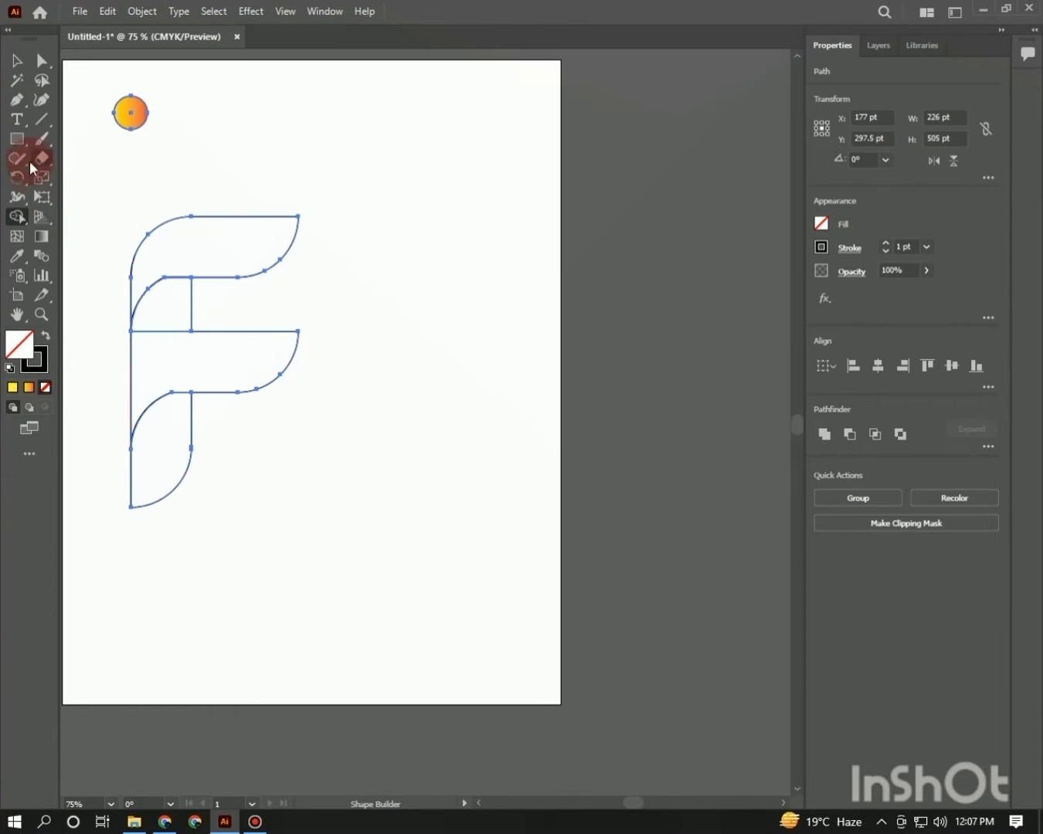
Step: Round the kink on the top bar's inner curve where it meets the bar's straight lower edge
{"action": "left_click", "coordinate": [40, 63]}
{"action": "left_click", "coordinate": [219, 108]}
{"action": "left_click", "coordinate": [168, 278]}
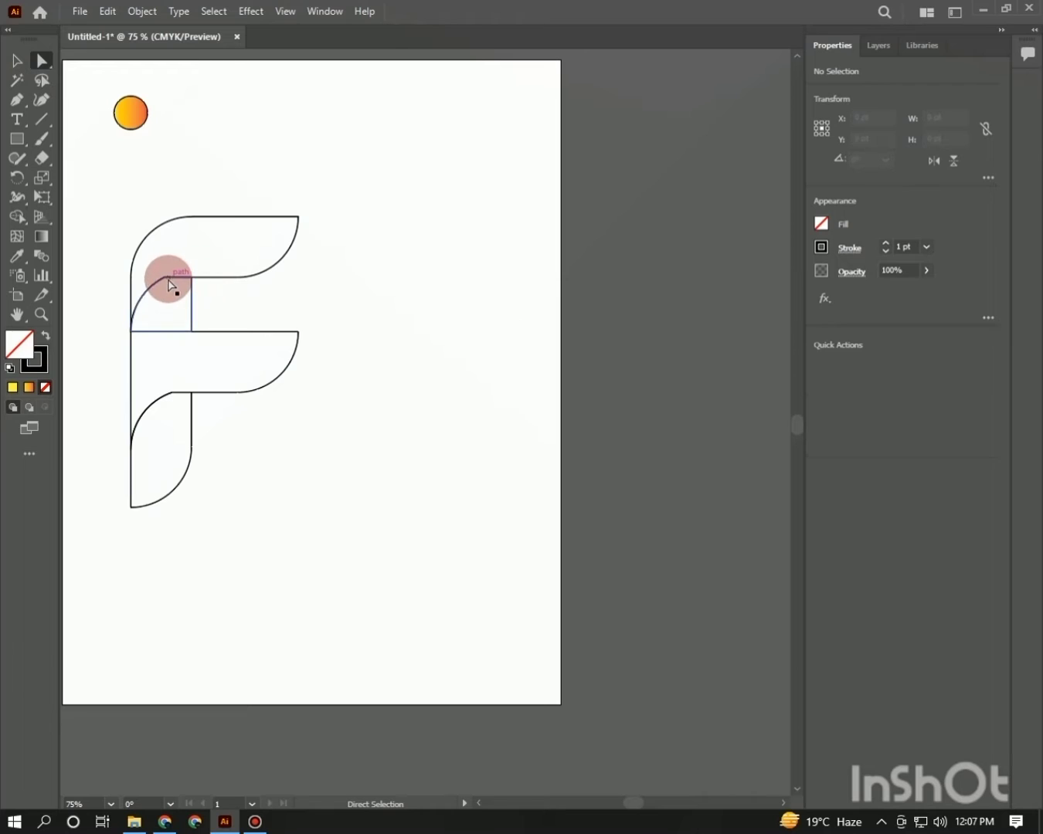
{"action": "left_click_drag", "start_coordinate": [168, 292], "coordinate": [327, 415]}
{"action": "left_click", "coordinate": [327, 414]}
{"action": "left_click", "coordinate": [167, 279]}
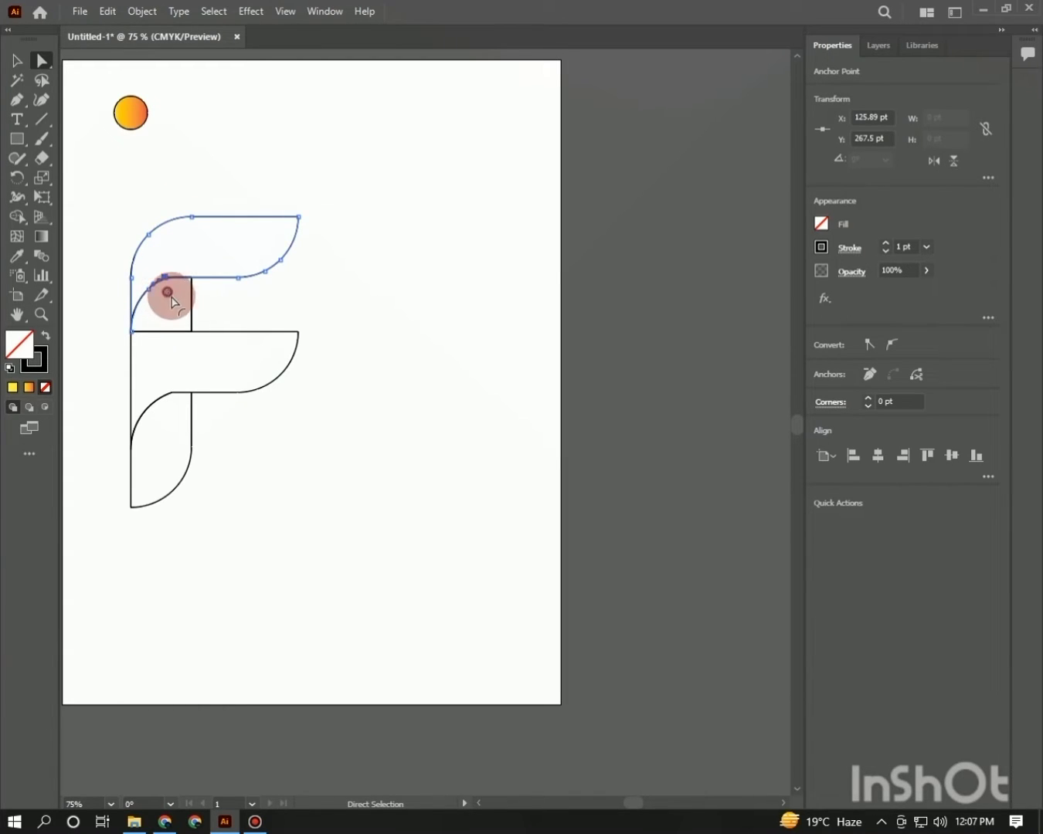
{"action": "left_click_drag", "start_coordinate": [171, 301], "coordinate": [232, 377]}
{"action": "left_click", "coordinate": [328, 432]}
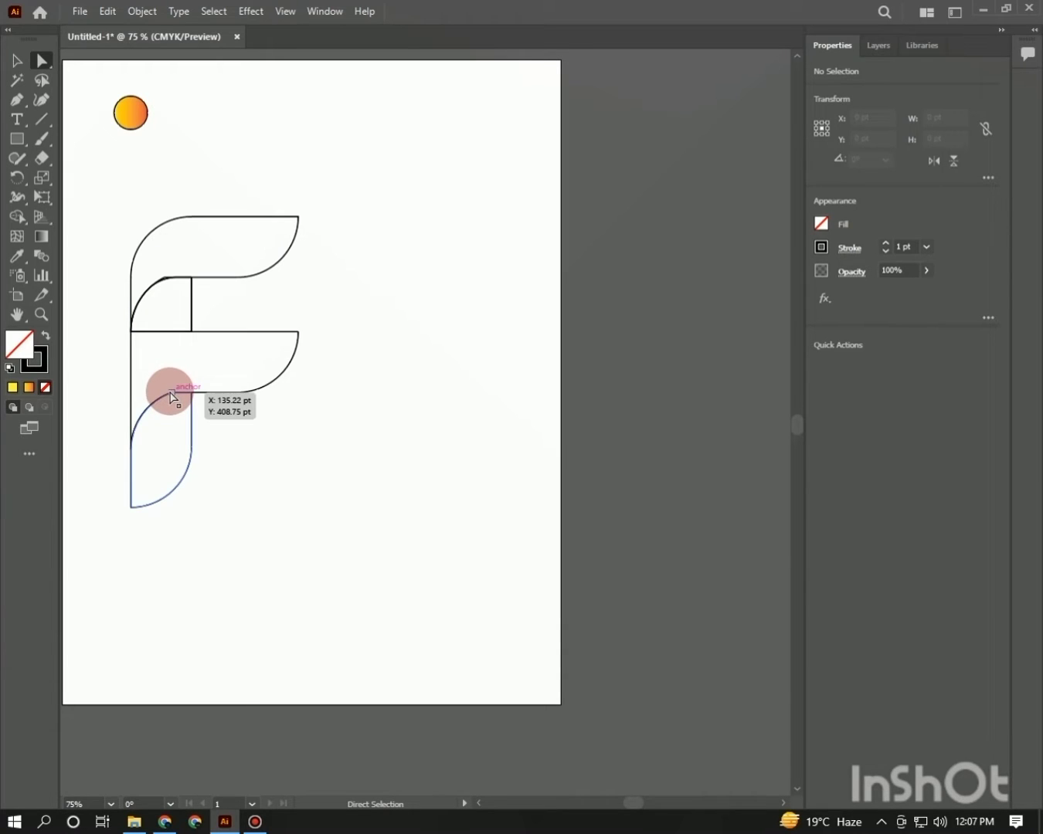
Step: Round the matching kinks where the lower stem's curve and the middle bar's inner curve meet their straight edges
{"action": "left_click", "coordinate": [171, 394]}
{"action": "left_click_drag", "start_coordinate": [176, 404], "coordinate": [254, 538]}
{"action": "left_click", "coordinate": [212, 479]}
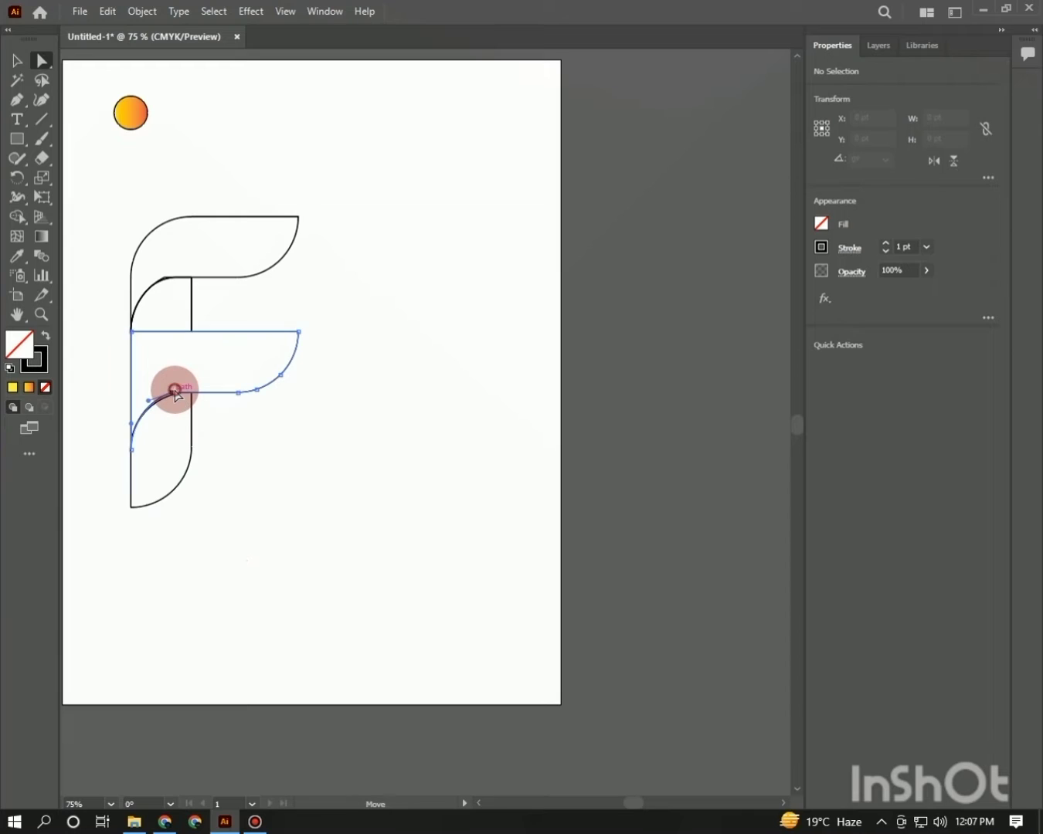
{"action": "left_click", "coordinate": [175, 393]}
{"action": "left_click_drag", "start_coordinate": [174, 410], "coordinate": [261, 529]}
{"action": "left_click", "coordinate": [261, 529]}
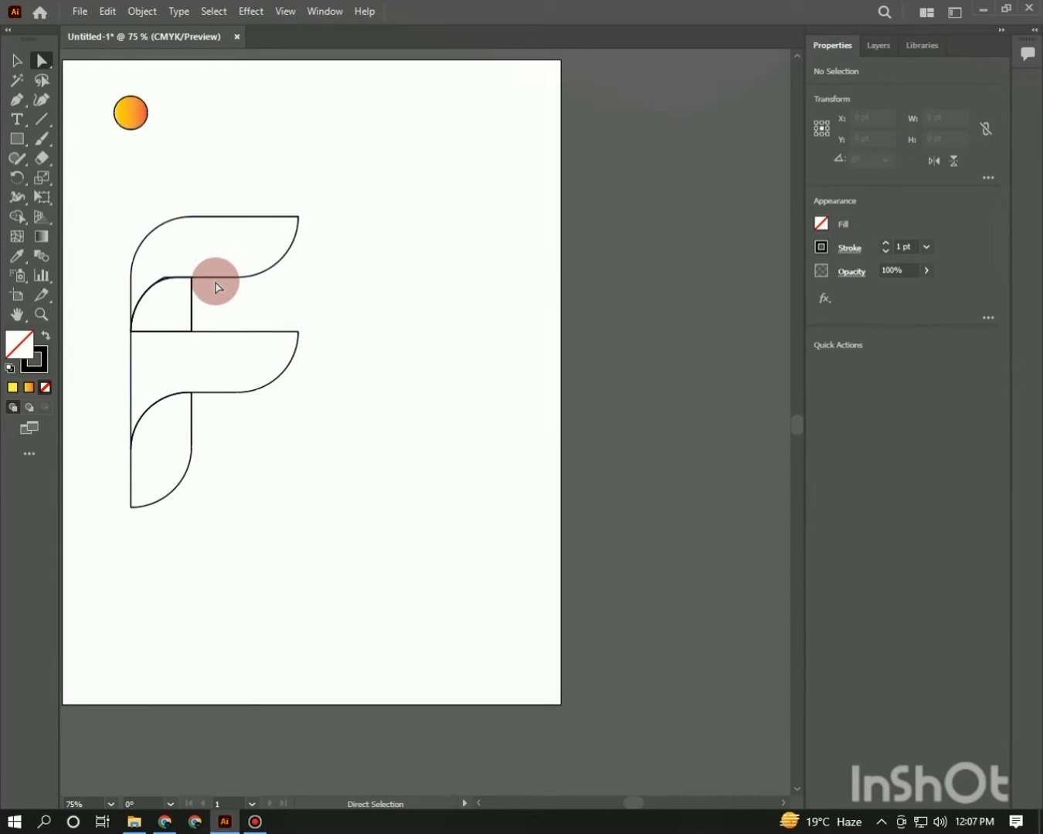
Step: Round the matching kink on the small stem block between the top and middle bars
{"action": "left_click", "coordinate": [166, 282]}
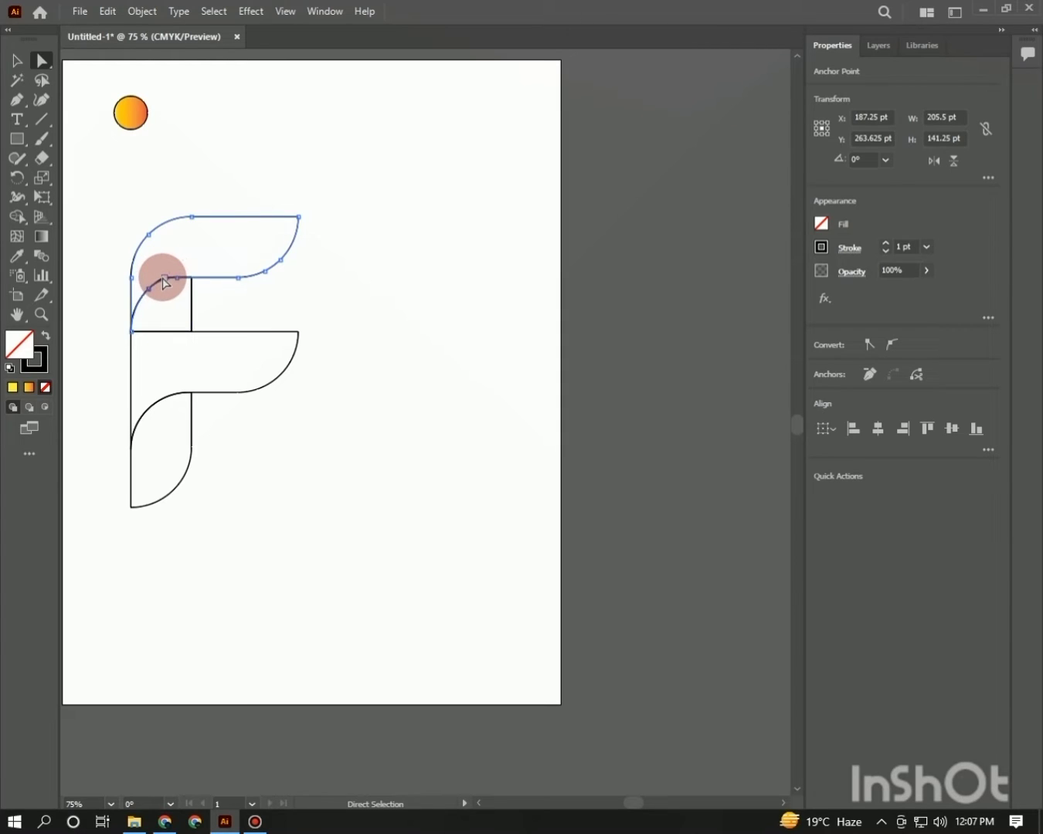
{"action": "left_click", "coordinate": [165, 282]}
{"action": "left_click_drag", "start_coordinate": [176, 318], "coordinate": [303, 449]}
{"action": "left_click", "coordinate": [302, 446]}
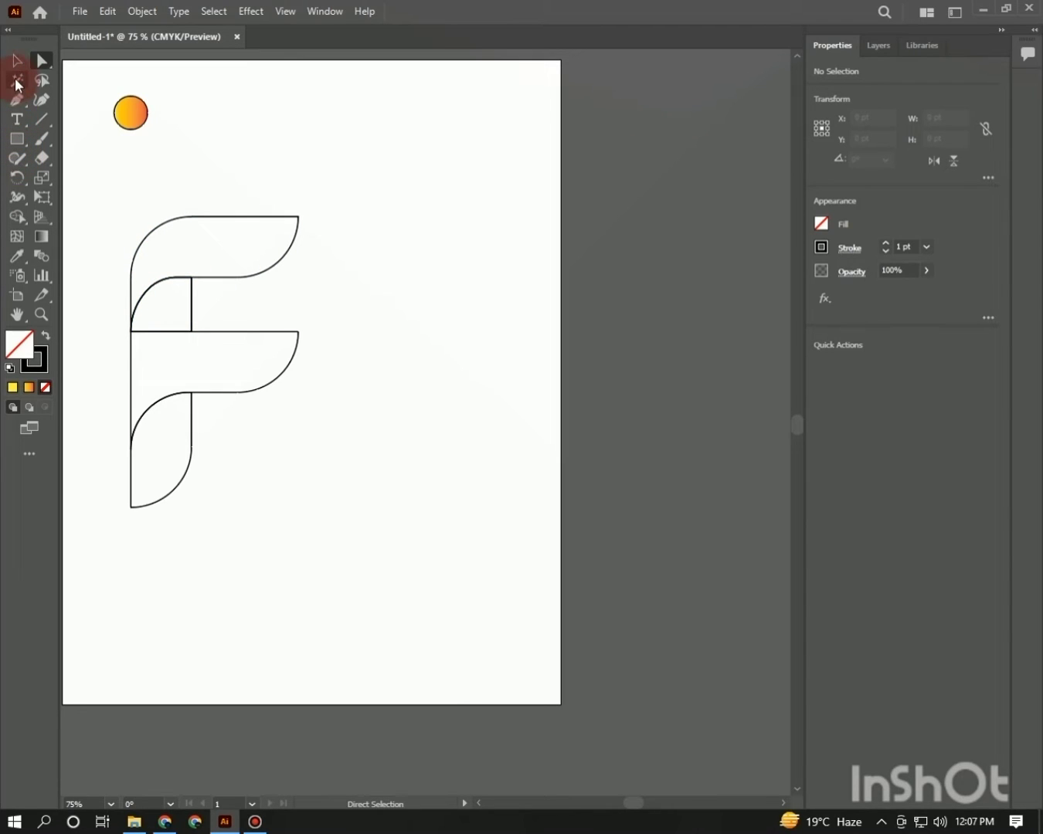
{"action": "left_click", "coordinate": [17, 62]}
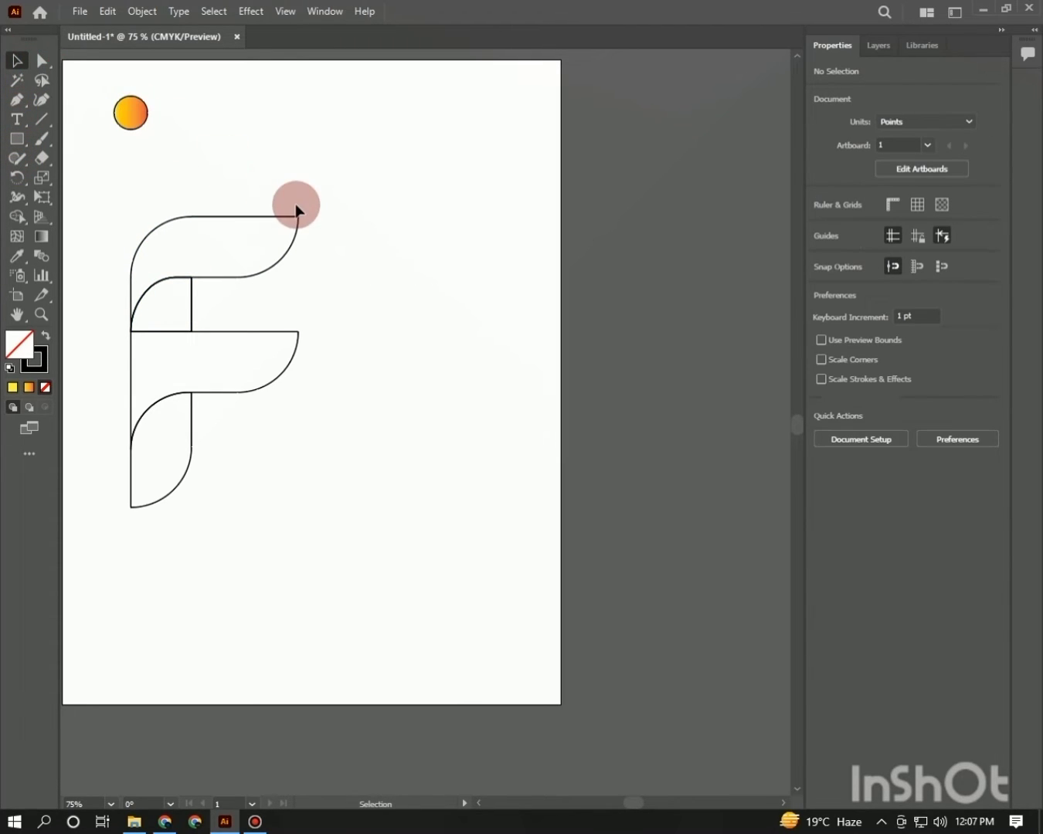
{"action": "key", "text": "ctrl+a"}
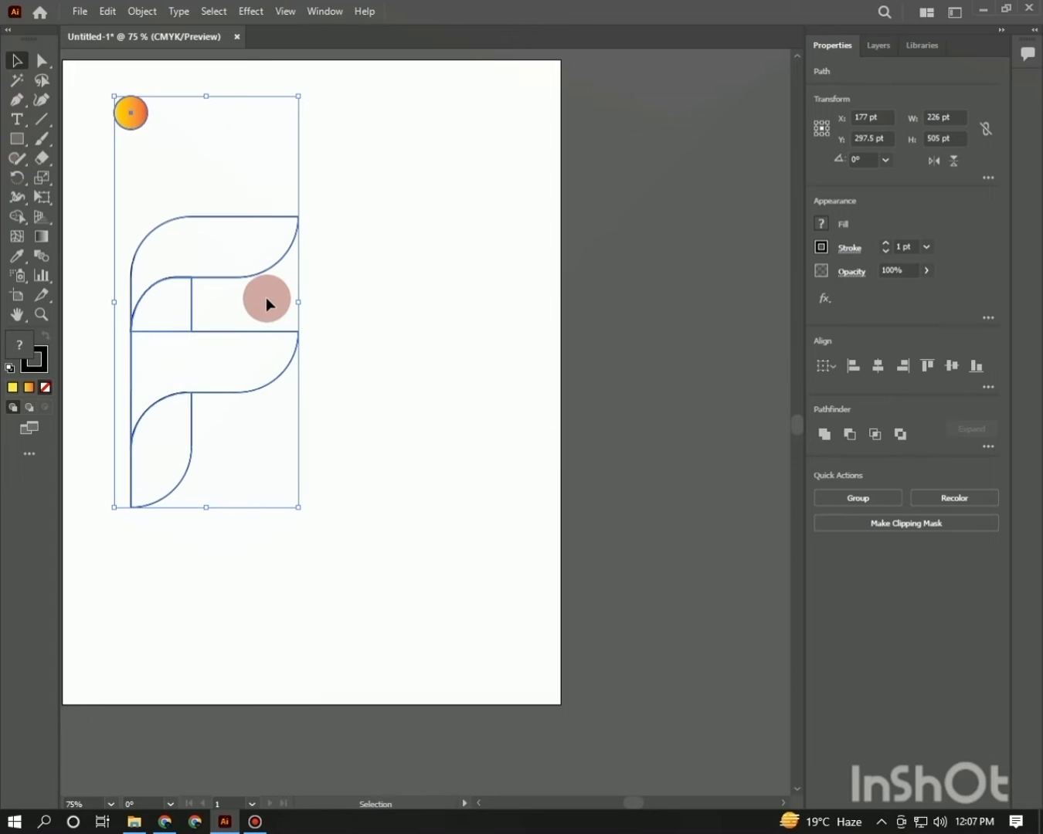
{"action": "key", "text": "i"}
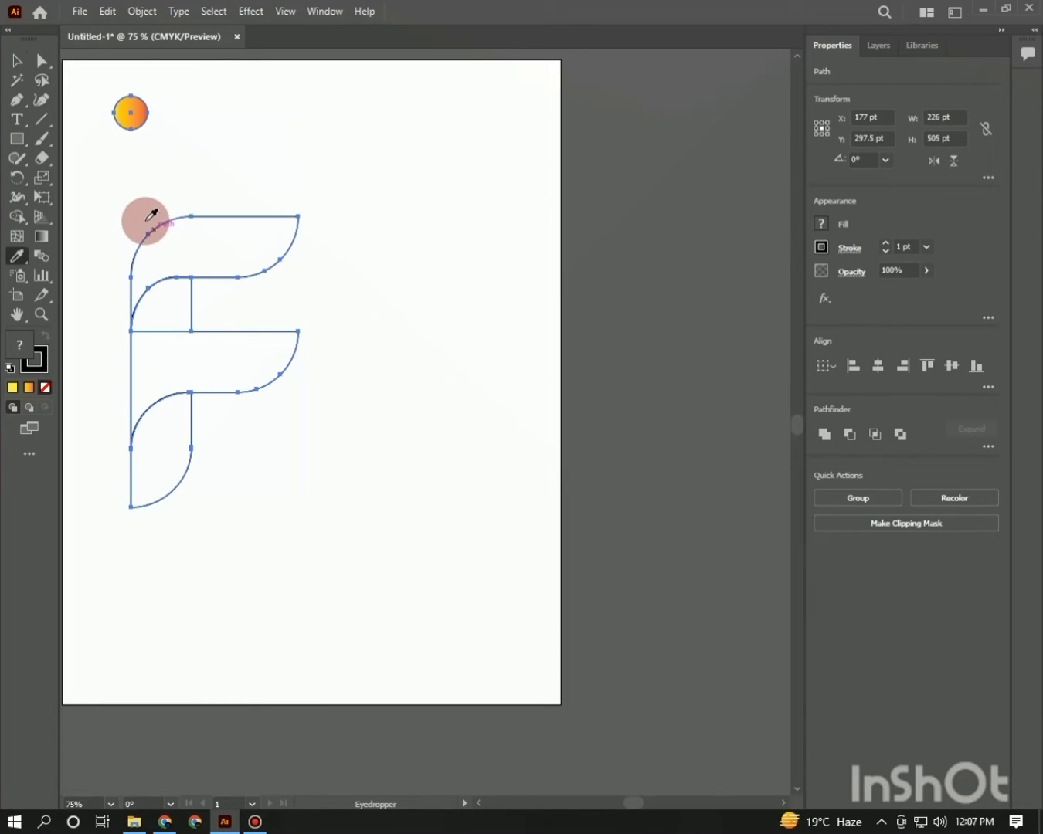
{"action": "left_click", "coordinate": [141, 106]}
{"action": "left_click", "coordinate": [17, 62]}
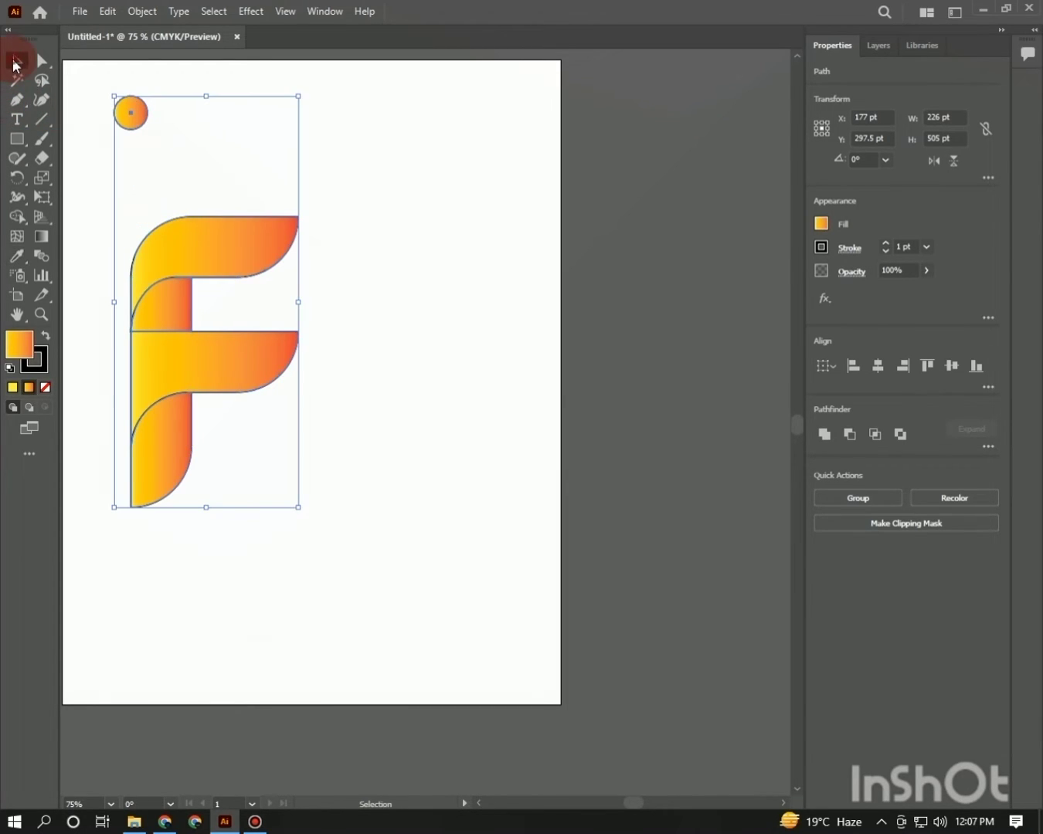
{"action": "left_click", "coordinate": [274, 156]}
{"action": "left_click_drag", "start_coordinate": [288, 446], "coordinate": [289, 447]}
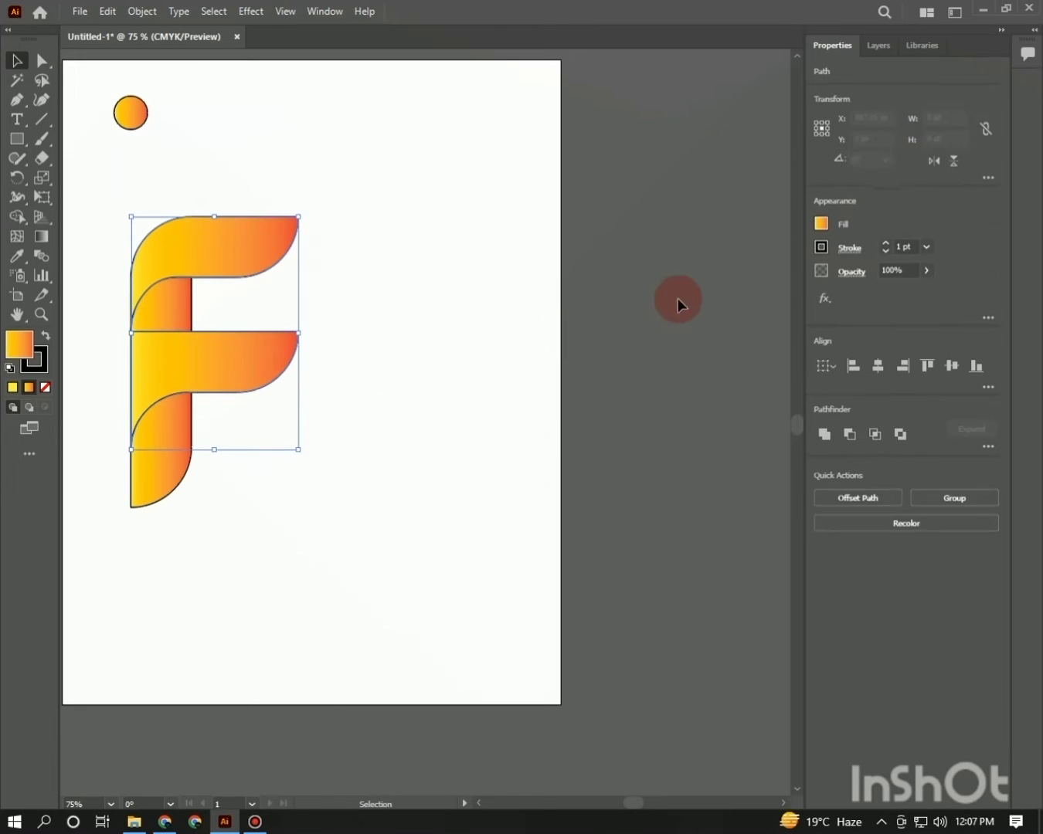
{"action": "key", "text": "ctrl+z"}
{"action": "key", "text": "ctrl+z"}
{"action": "key", "text": "ctrl+z"}
{"action": "key", "text": "ctrl+z"}
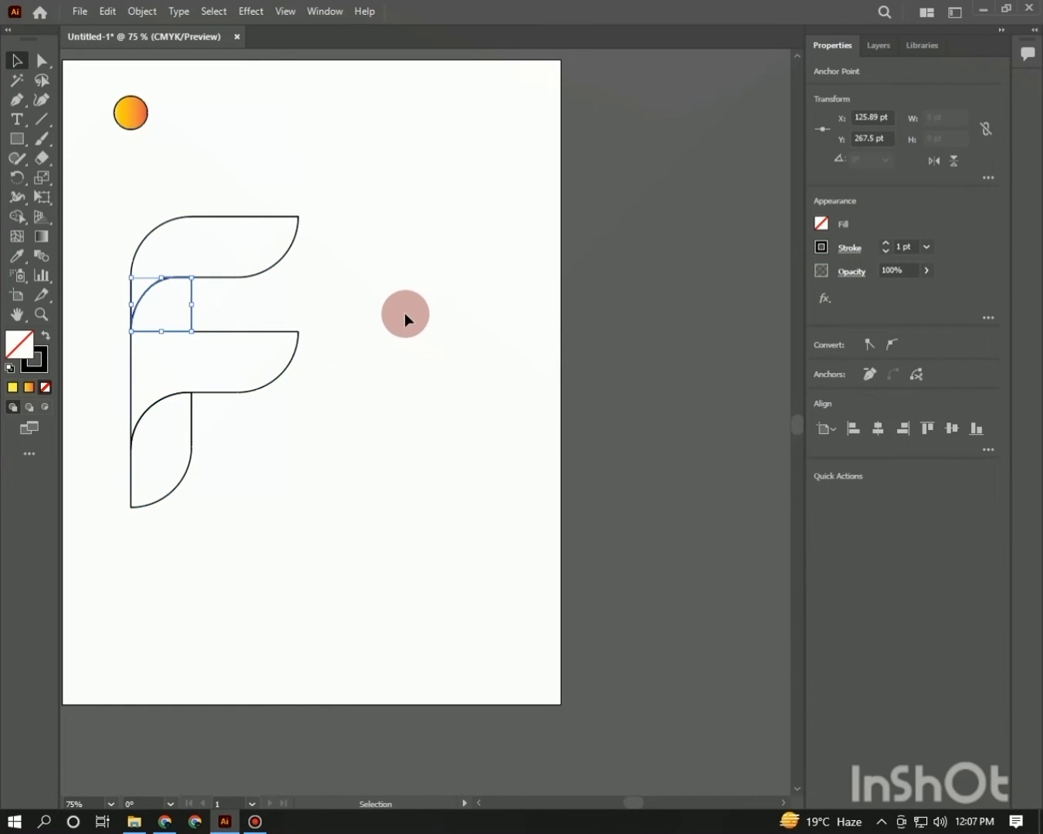
Step: Fill all the F's shapes with the small circle's yellow-to-orange gradient, sampled with the Eyedropper
{"action": "key", "text": "ctrl+a"}
{"action": "key", "text": "i"}
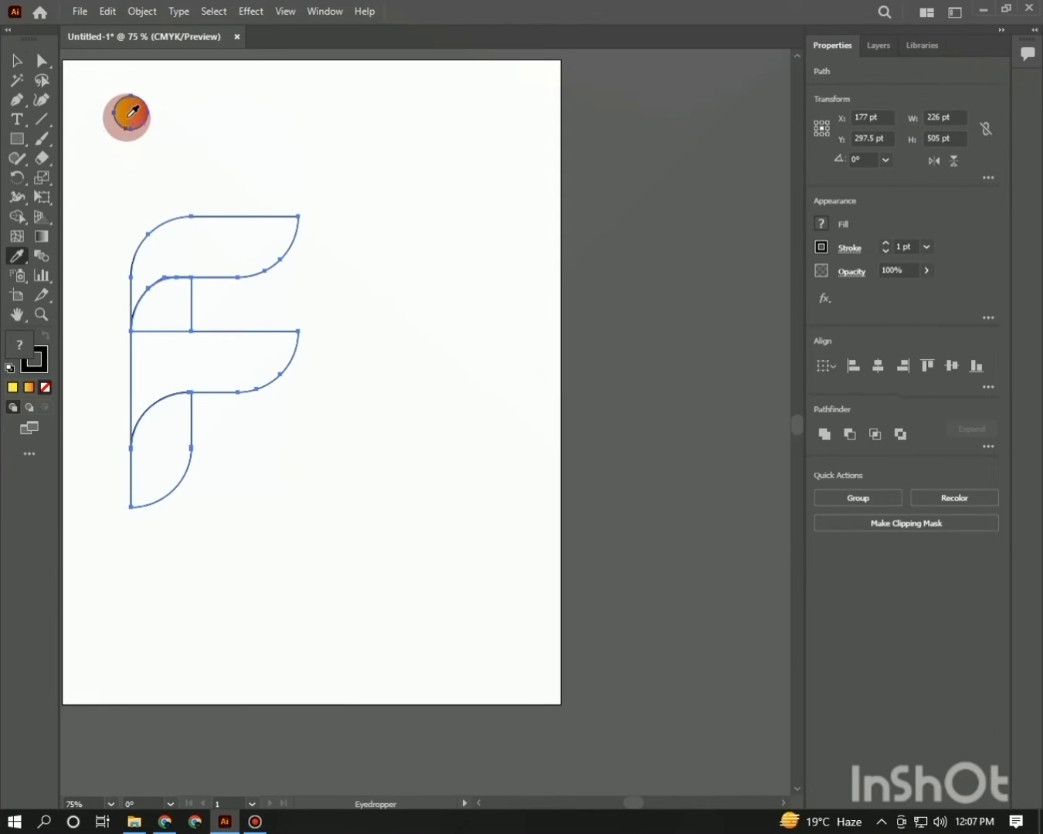
{"action": "left_click", "coordinate": [130, 113]}
{"action": "left_click", "coordinate": [13, 61]}
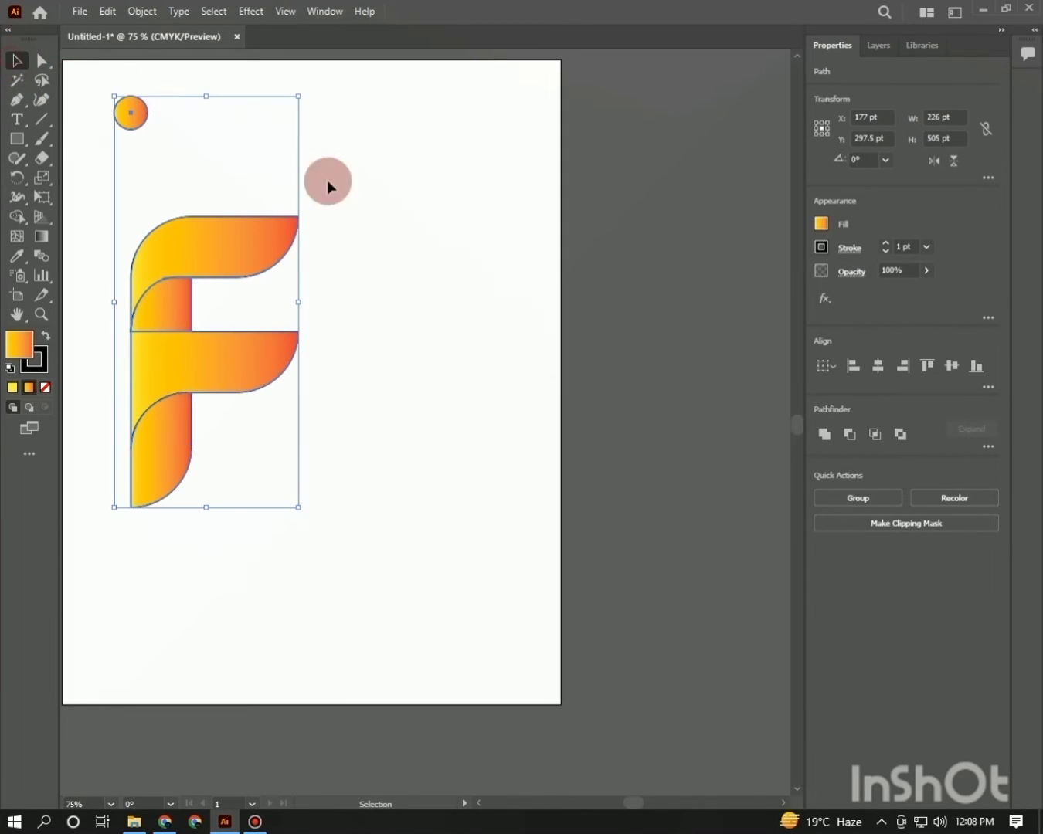
{"action": "left_click", "coordinate": [391, 206]}
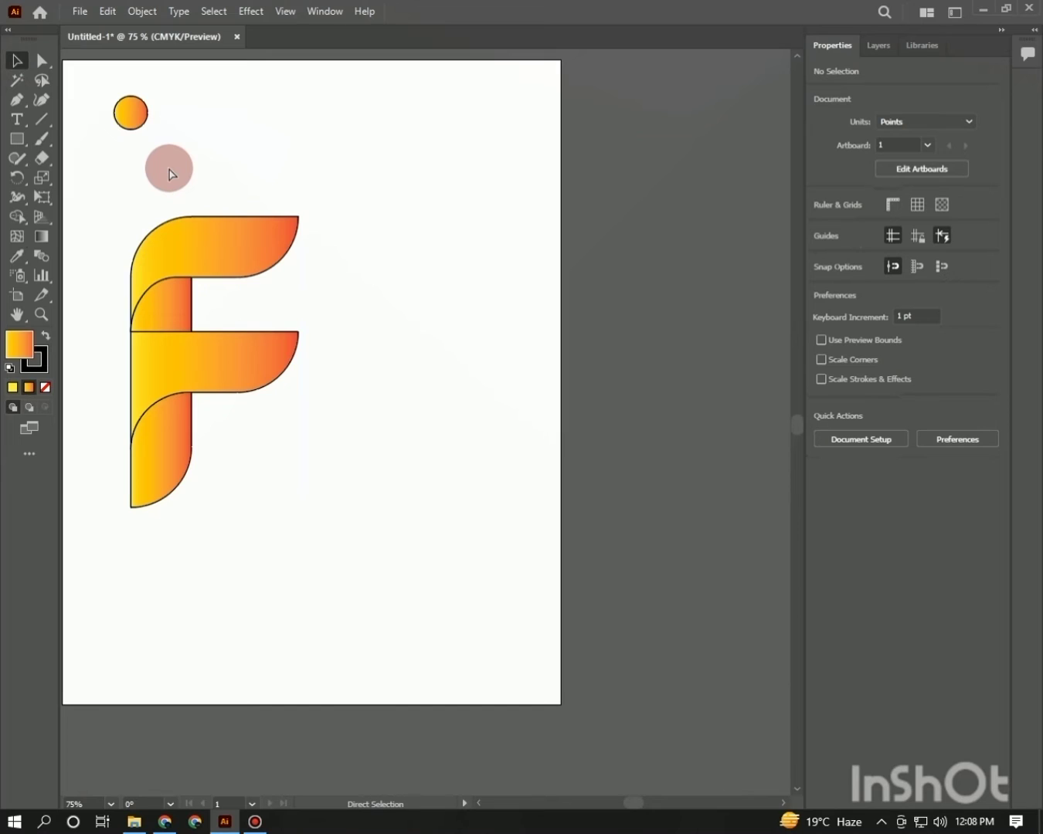
Step: Set the stroke to none on the F's shapes and the small circle
{"action": "key", "text": "ctrl+a"}
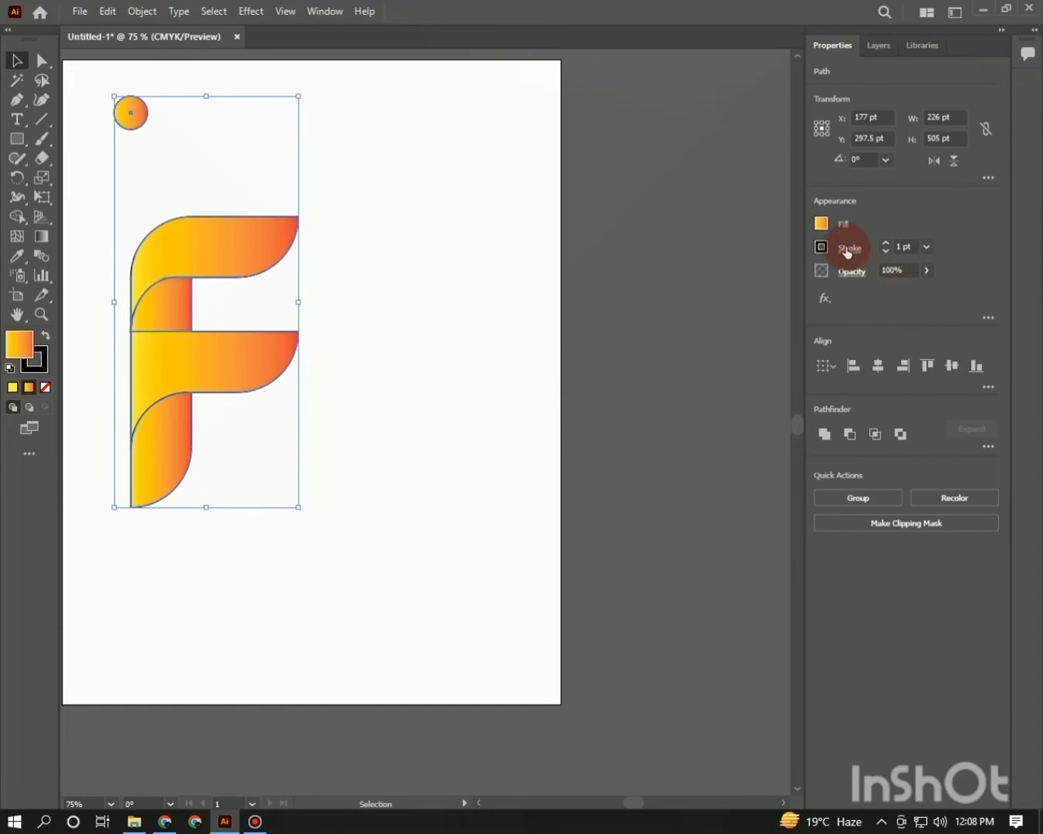
{"action": "left_click", "coordinate": [821, 245]}
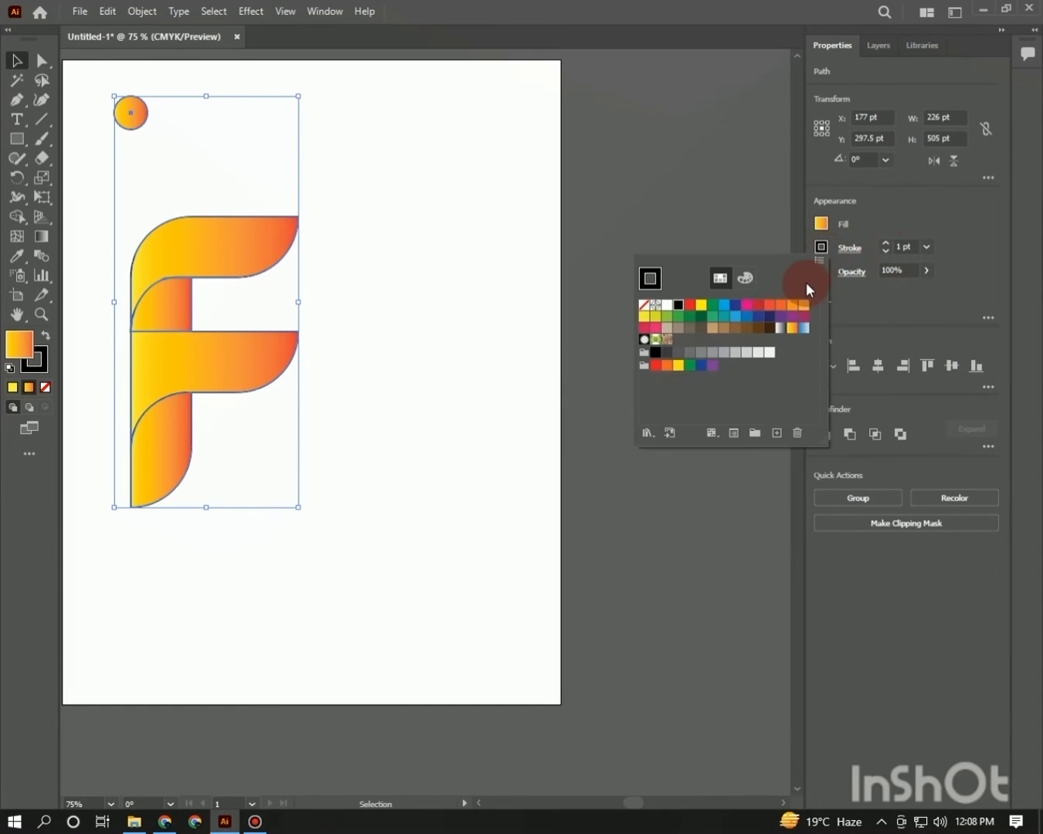
{"action": "left_click", "coordinate": [646, 305]}
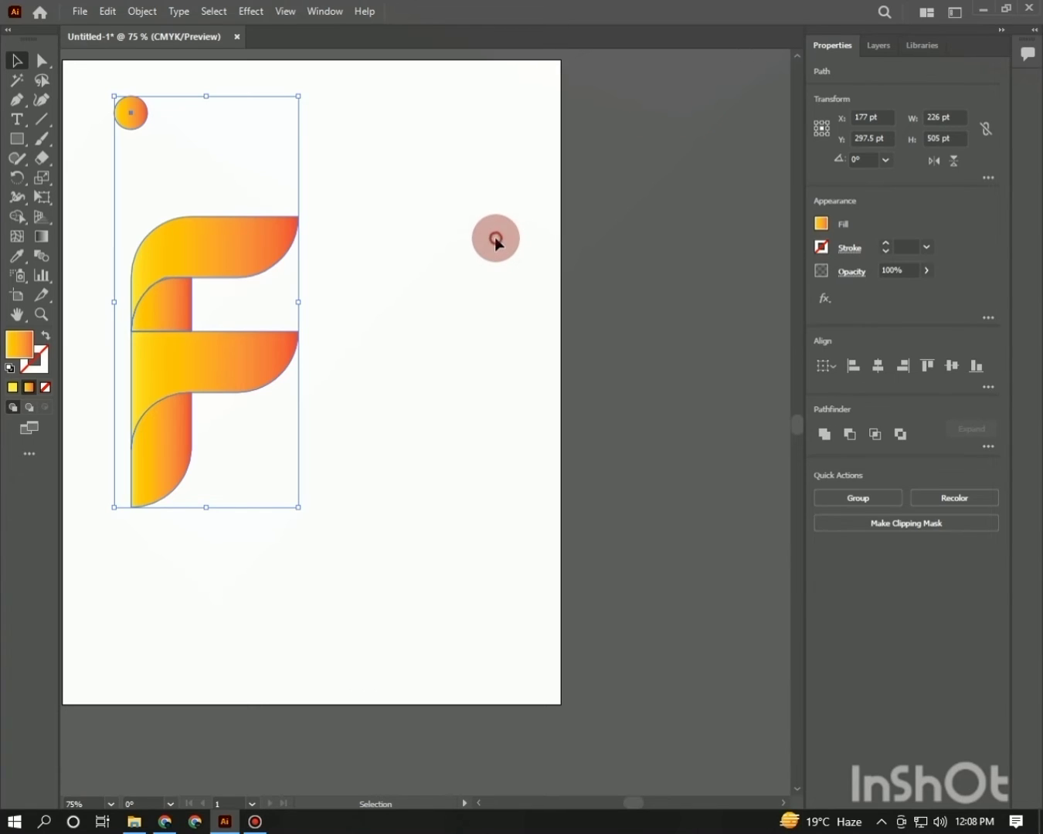
{"action": "left_click", "coordinate": [495, 239]}
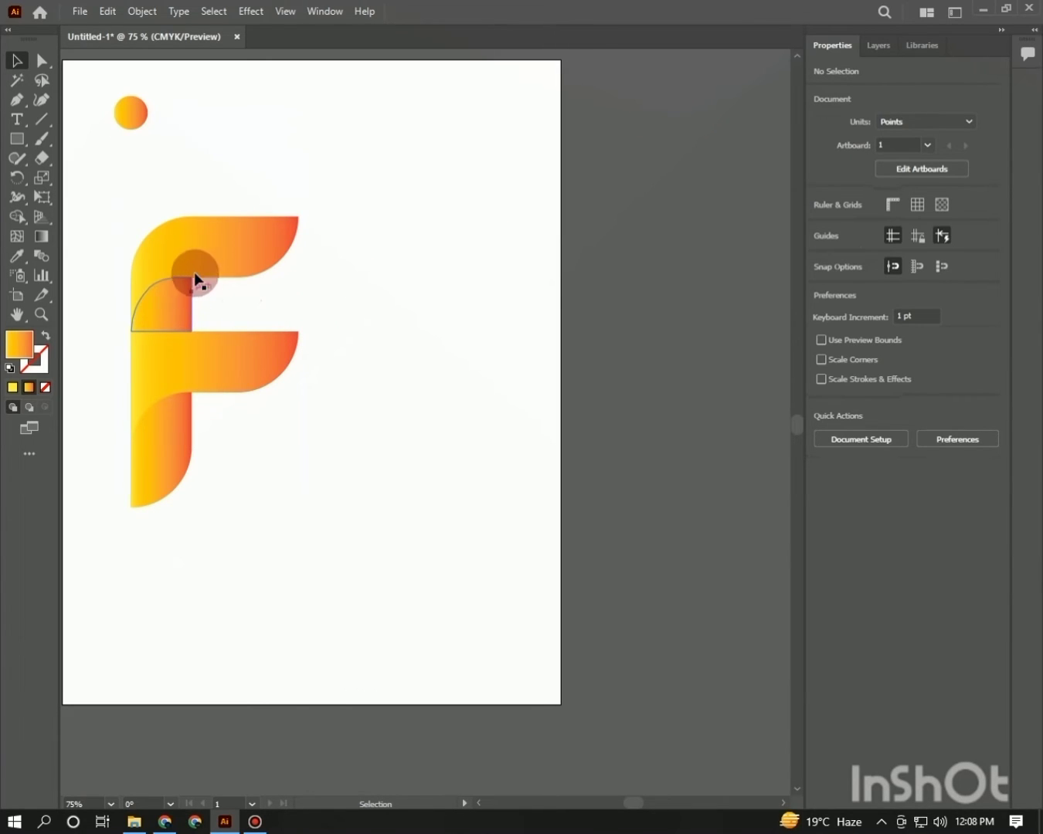
Step: Redraw the top bar's linear gradient horizontally over a shorter span, with yellow at the stem side and red toward the tip
{"action": "scroll", "coordinate": [207, 263], "scroll_direction": "up", "scroll_amount": 1}
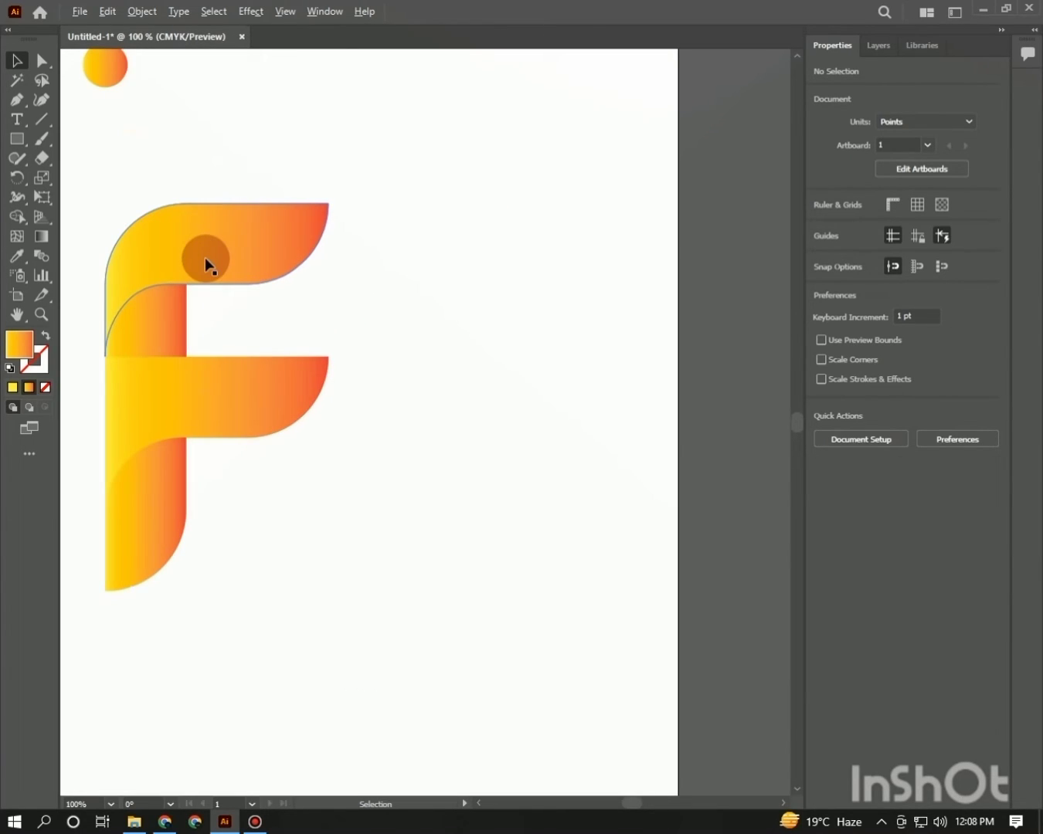
{"action": "left_click", "coordinate": [39, 238]}
{"action": "left_click", "coordinate": [16, 61]}
{"action": "left_click", "coordinate": [202, 216]}
{"action": "left_click", "coordinate": [40, 237]}
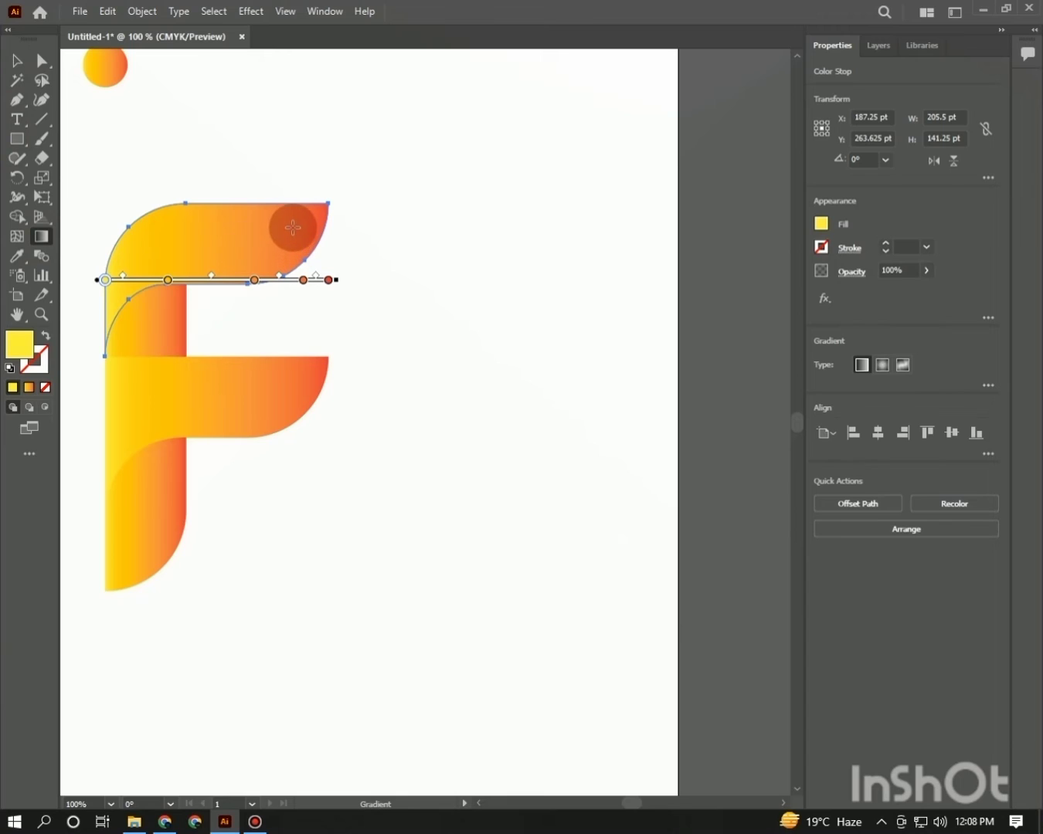
{"action": "mouse_move", "coordinate": [139, 226]}
{"action": "left_mouse_down"}
{"action": "mouse_move", "coordinate": [291, 256]}
{"action": "mouse_move", "coordinate": [181, 249]}
{"action": "mouse_move", "coordinate": [117, 261]}
{"action": "mouse_move", "coordinate": [145, 228]}
{"action": "mouse_move", "coordinate": [301, 233]}
{"action": "left_mouse_up"}
{"action": "left_click_drag", "start_coordinate": [292, 230], "coordinate": [292, 279]}
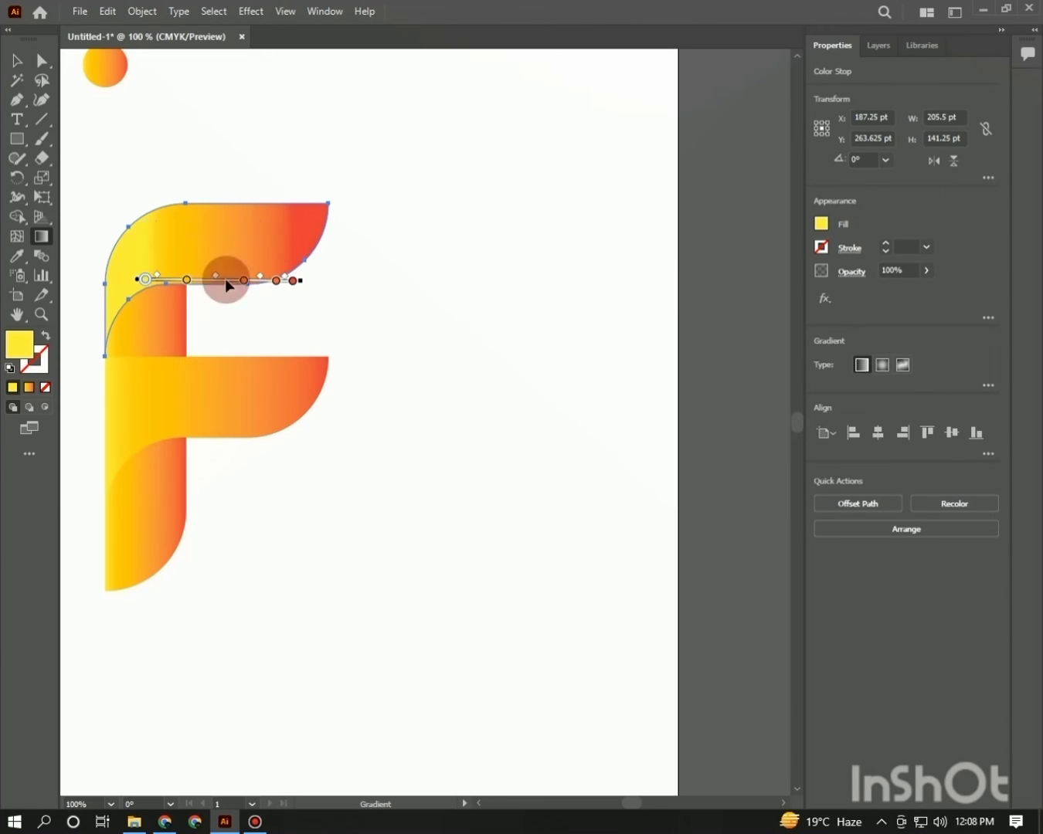
Step: Redraw the small stem block's gradient vertically, running from yellow at its lower edge to red under the top bar
{"action": "left_click", "coordinate": [17, 64]}
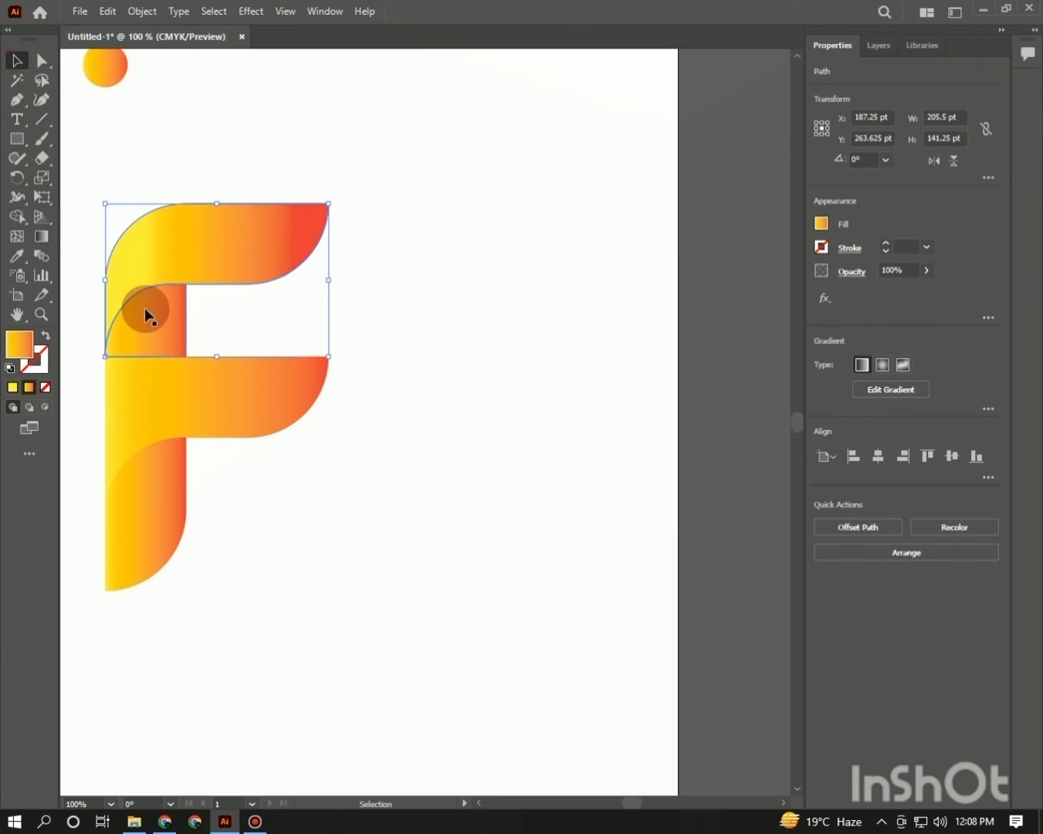
{"action": "left_click", "coordinate": [150, 329]}
{"action": "key", "text": "g"}
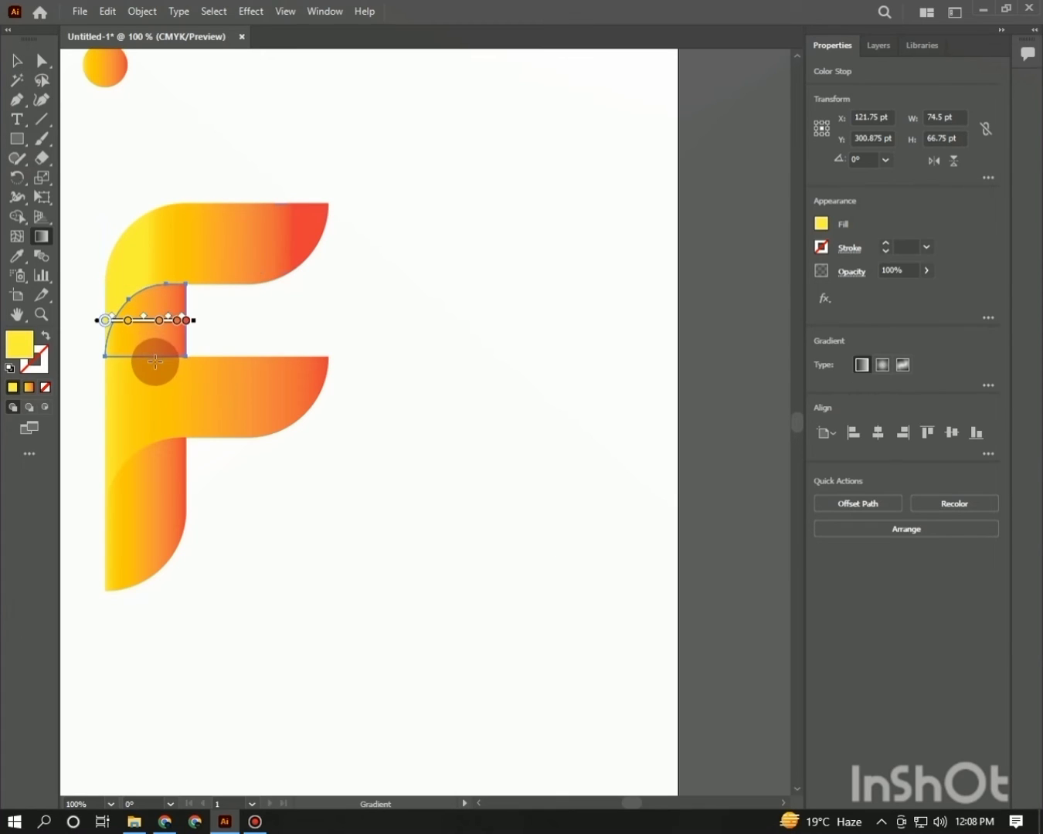
{"action": "mouse_move", "coordinate": [154, 332]}
{"action": "left_mouse_down"}
{"action": "mouse_move", "coordinate": [158, 293]}
{"action": "mouse_move", "coordinate": [140, 353]}
{"action": "left_mouse_up"}
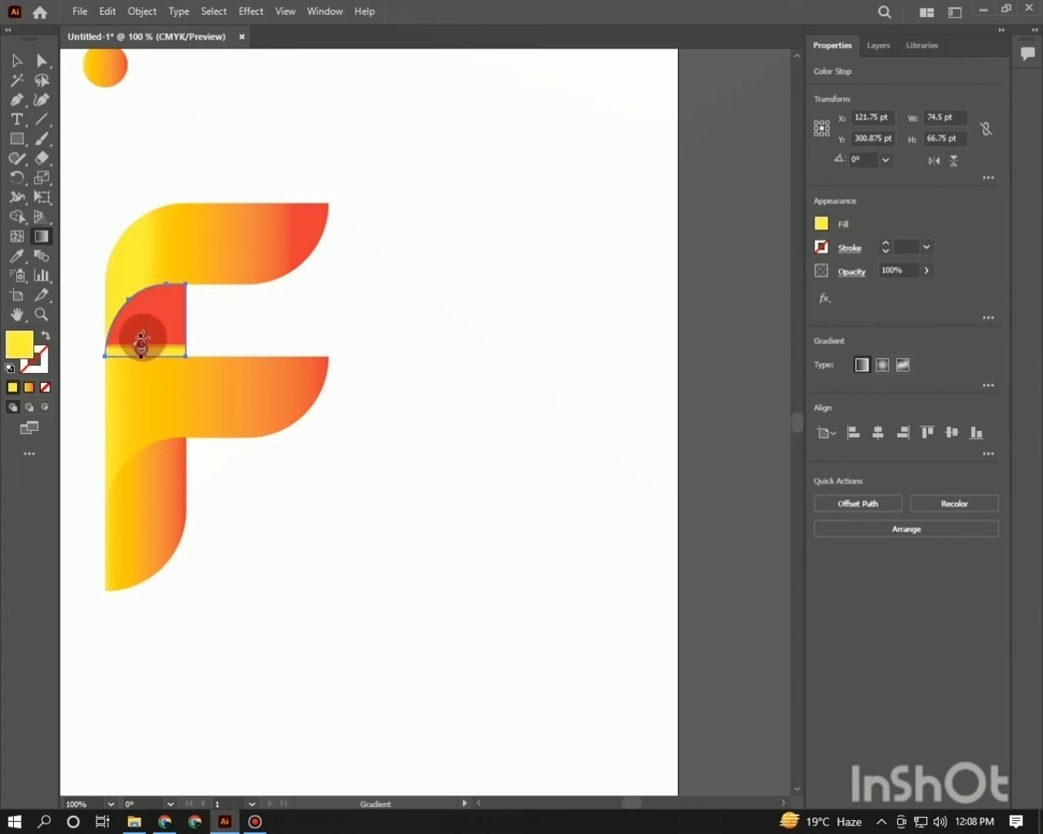
{"action": "left_click_drag", "start_coordinate": [150, 304], "coordinate": [134, 300]}
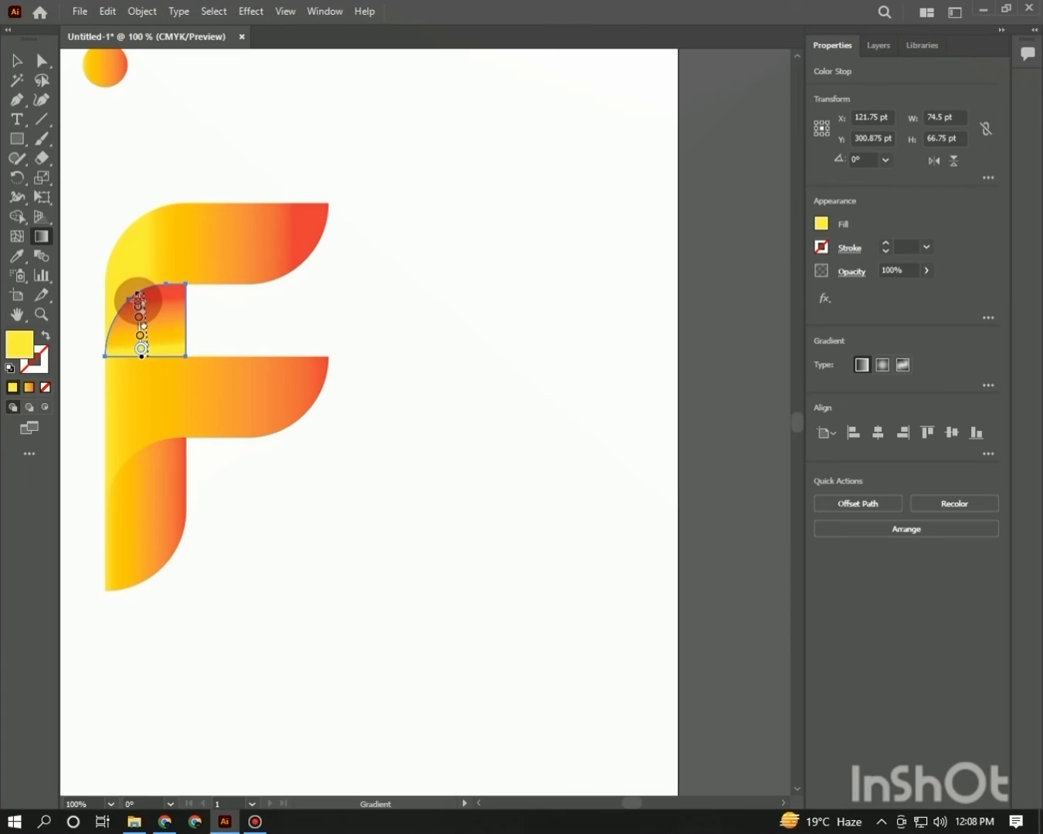
Step: Redraw the middle bar's linear gradient at a slight upward slant over a shorter span, from yellow at the stem to red toward the tip
{"action": "left_click", "coordinate": [16, 61]}
{"action": "left_click", "coordinate": [225, 424]}
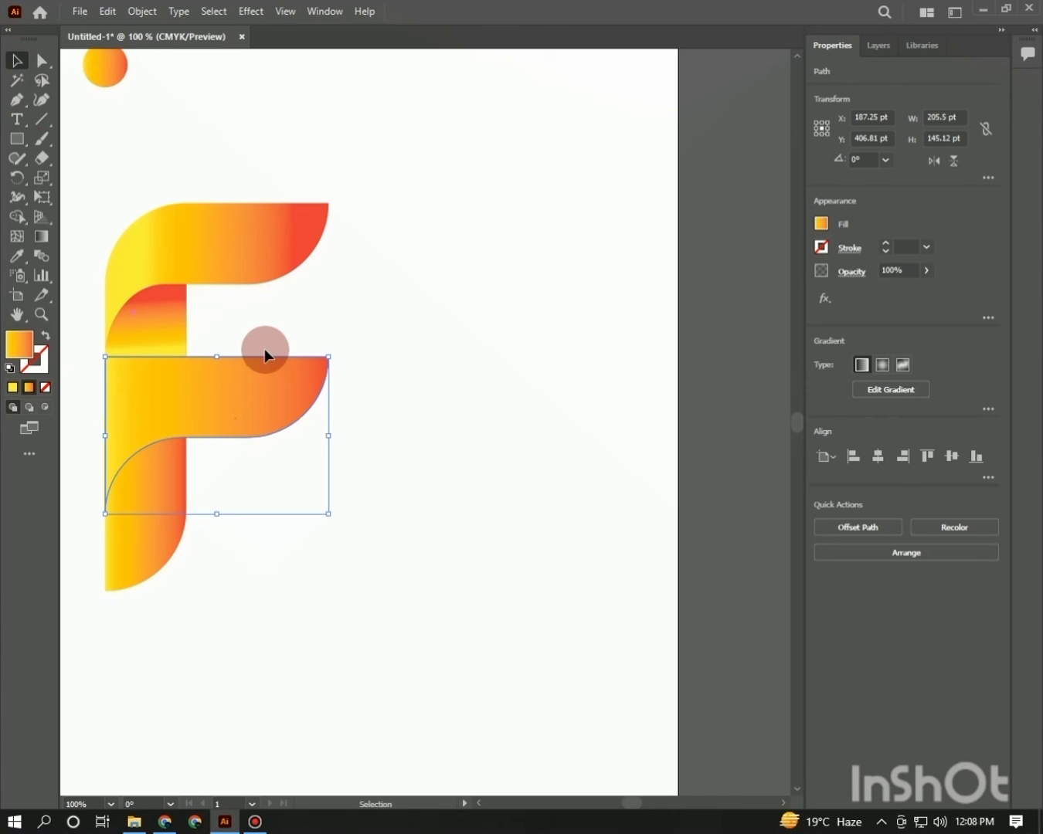
{"action": "key", "text": "g"}
{"action": "mouse_move", "coordinate": [276, 377]}
{"action": "left_mouse_down"}
{"action": "mouse_move", "coordinate": [168, 391]}
{"action": "mouse_move", "coordinate": [280, 388]}
{"action": "mouse_move", "coordinate": [280, 377]}
{"action": "left_mouse_up"}
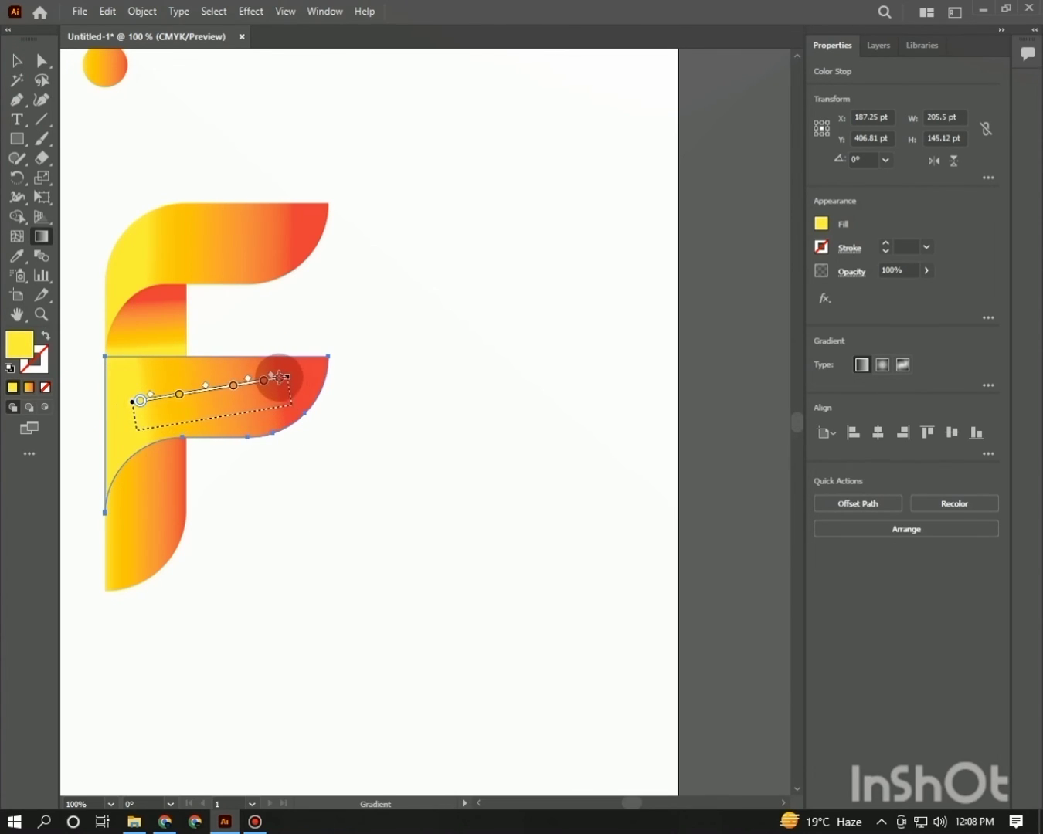
{"action": "left_click_drag", "start_coordinate": [112, 418], "coordinate": [235, 397]}
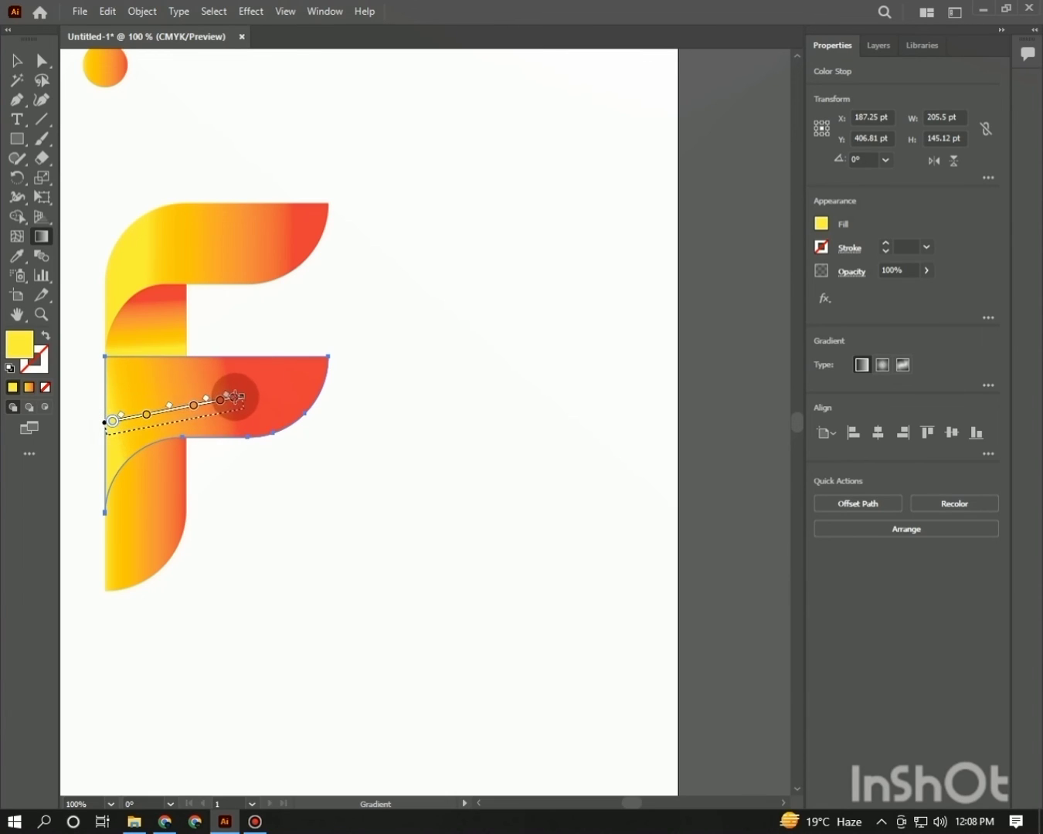
Step: Redraw the lower stem piece's gradient diagonally, from yellow at its bottom tip to red under the middle bar, and deselect everything
{"action": "left_click", "coordinate": [20, 65]}
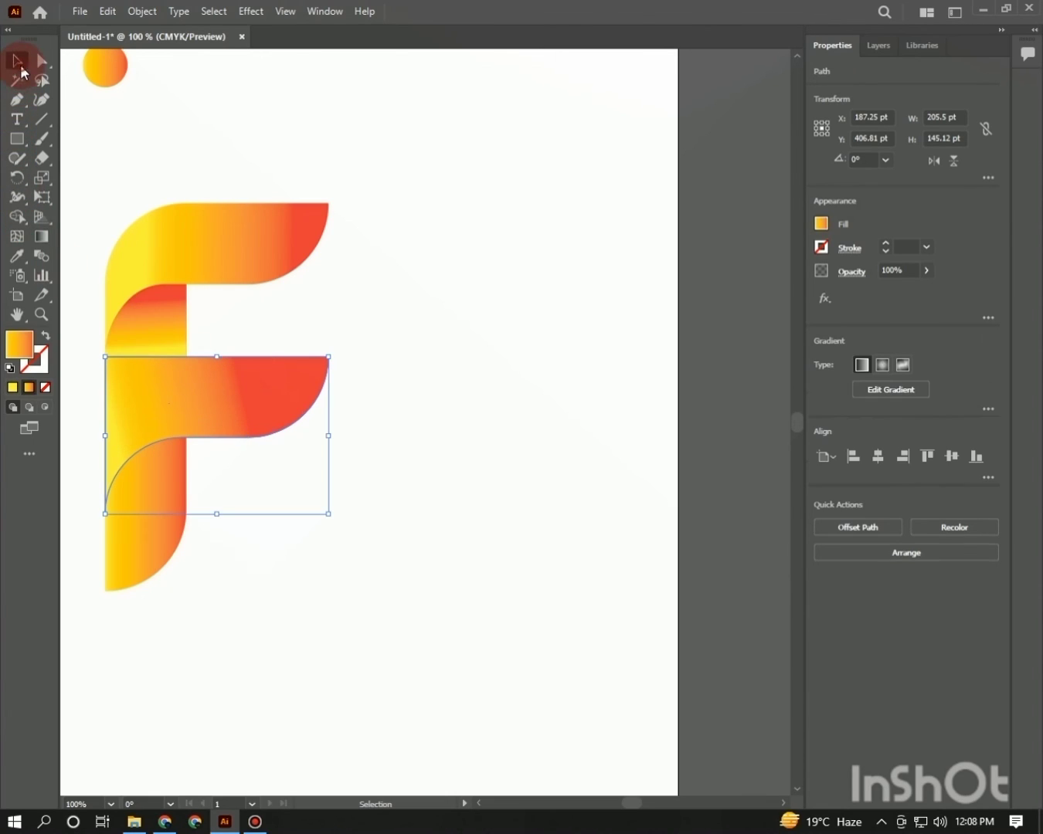
{"action": "left_click", "coordinate": [141, 502]}
{"action": "key", "text": "g"}
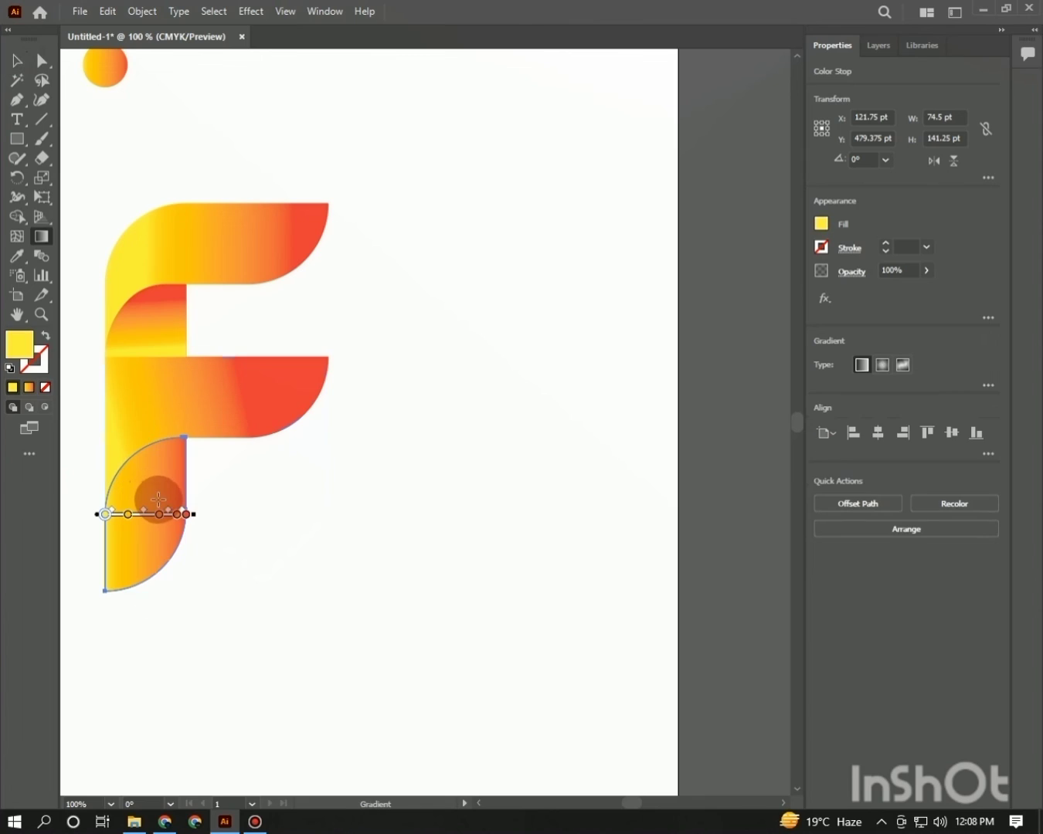
{"action": "mouse_move", "coordinate": [160, 447]}
{"action": "left_mouse_down"}
{"action": "mouse_move", "coordinate": [126, 561]}
{"action": "mouse_move", "coordinate": [165, 464]}
{"action": "left_mouse_up"}
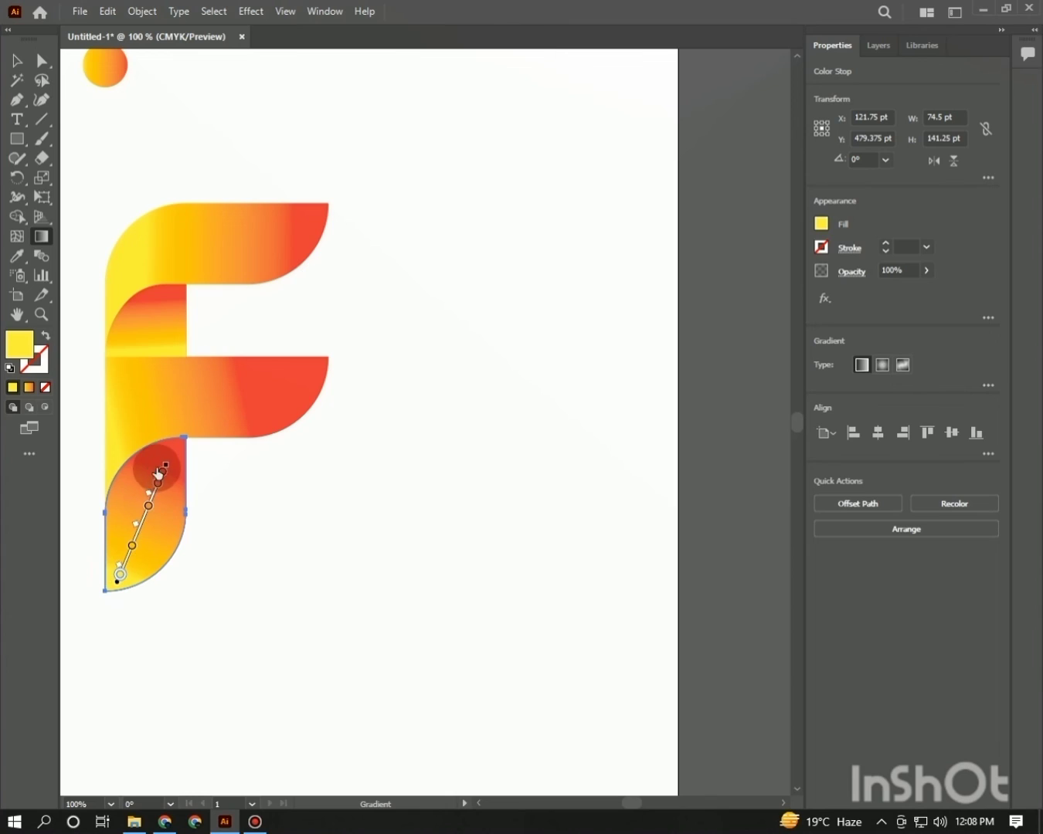
{"action": "left_click", "coordinate": [11, 61]}
{"action": "left_click", "coordinate": [167, 111]}
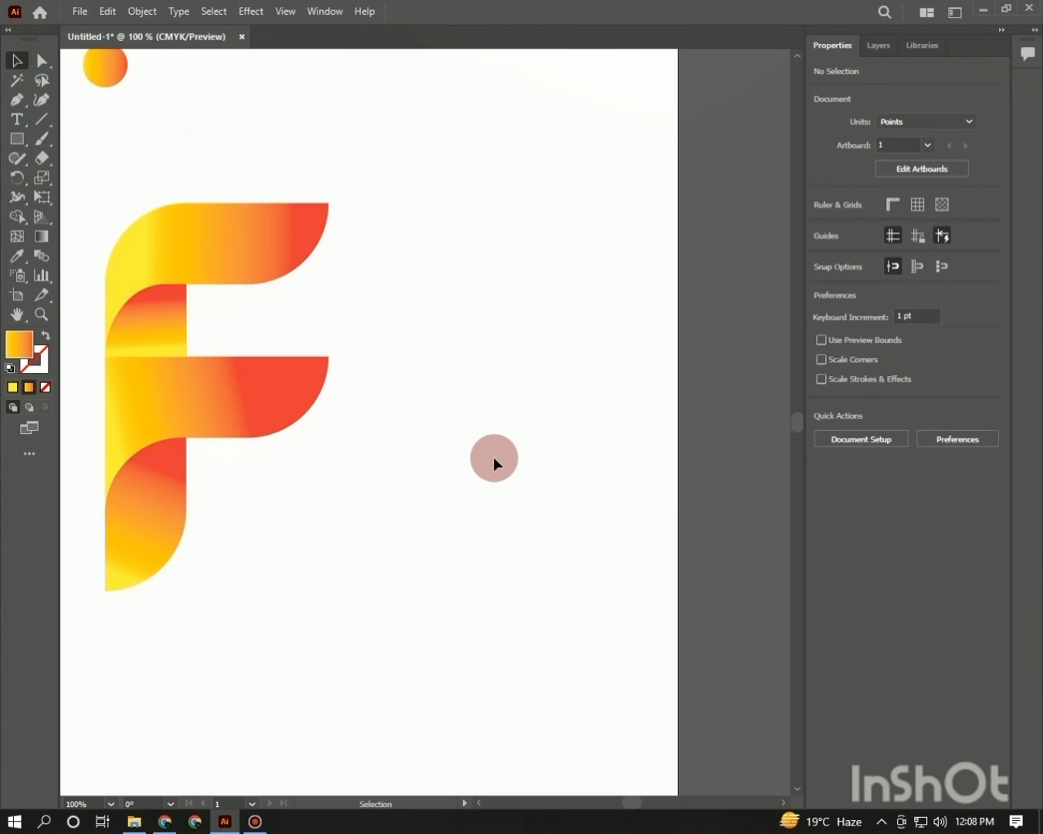
{"action": "left_click", "coordinate": [255, 821]}
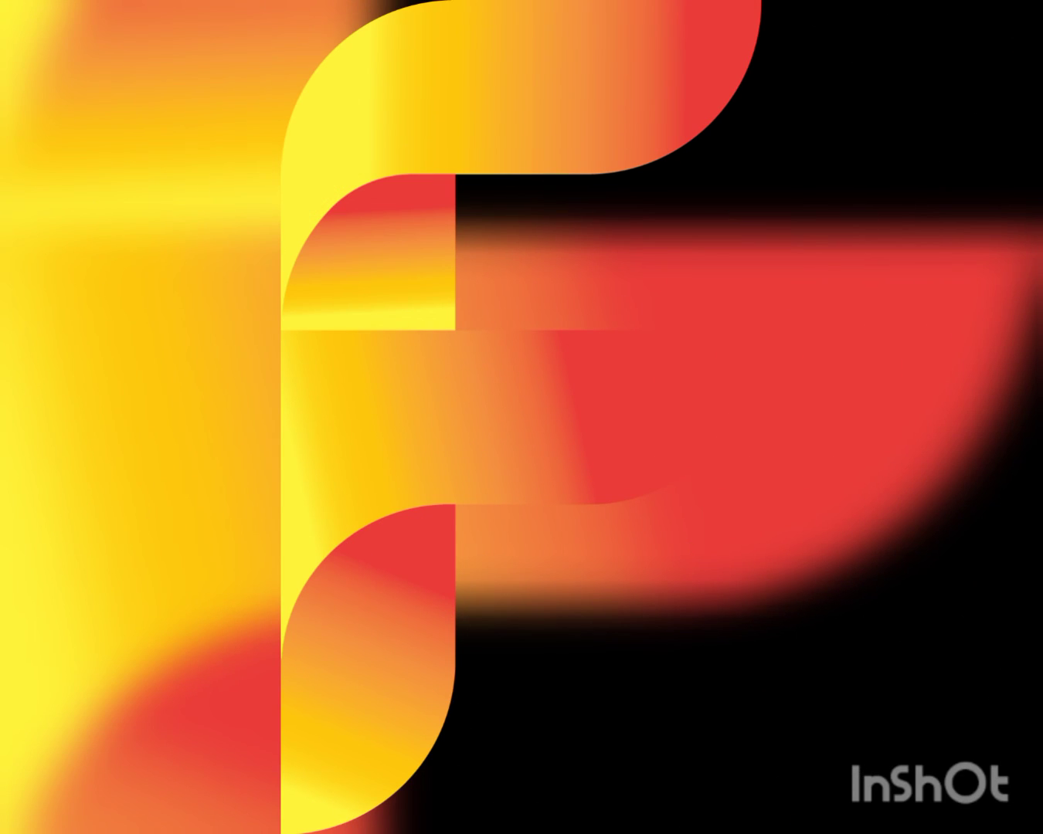